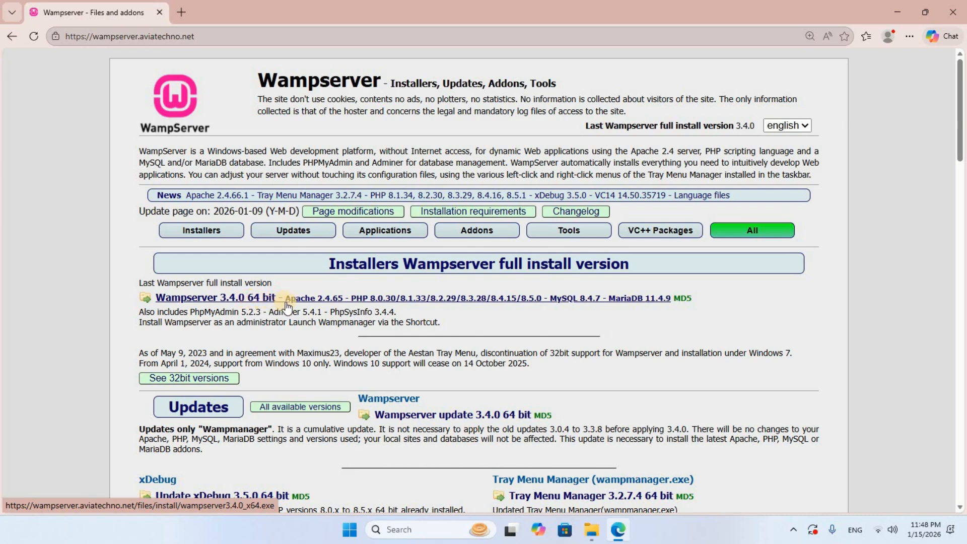
- Download the Wampserver 3.4.0 64 bit full install version from the Wampserver files page
{"action": "left_click", "coordinate": [332, 303]}
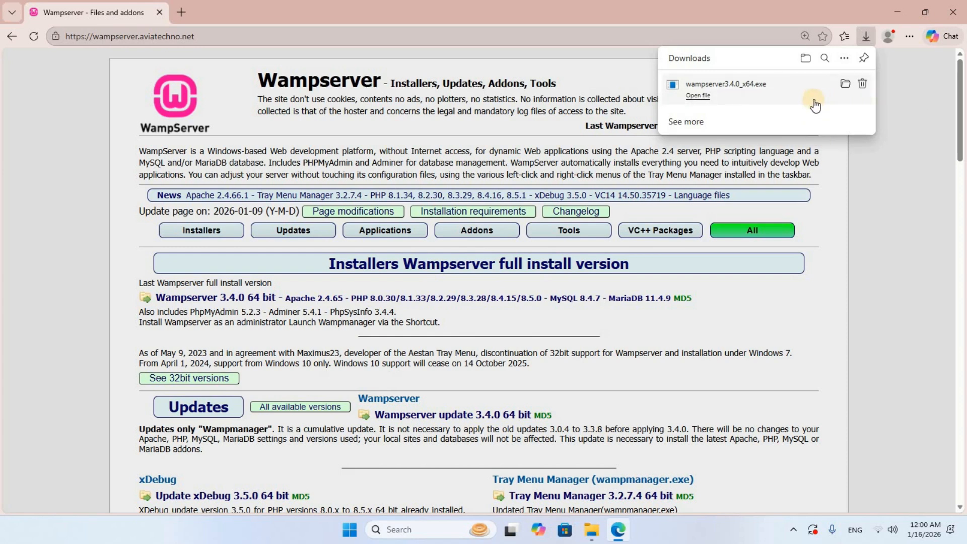
{"action": "left_click", "coordinate": [897, 14]}
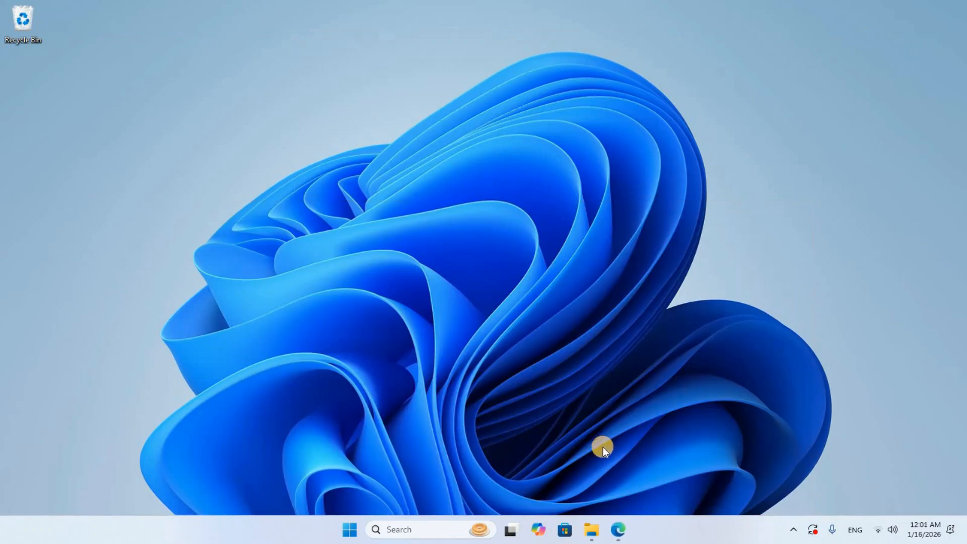
- Launch the wampserver3.4.0_x64 installer from the Downloads folder and accept English as the setup language
{"action": "left_click", "coordinate": [592, 529]}
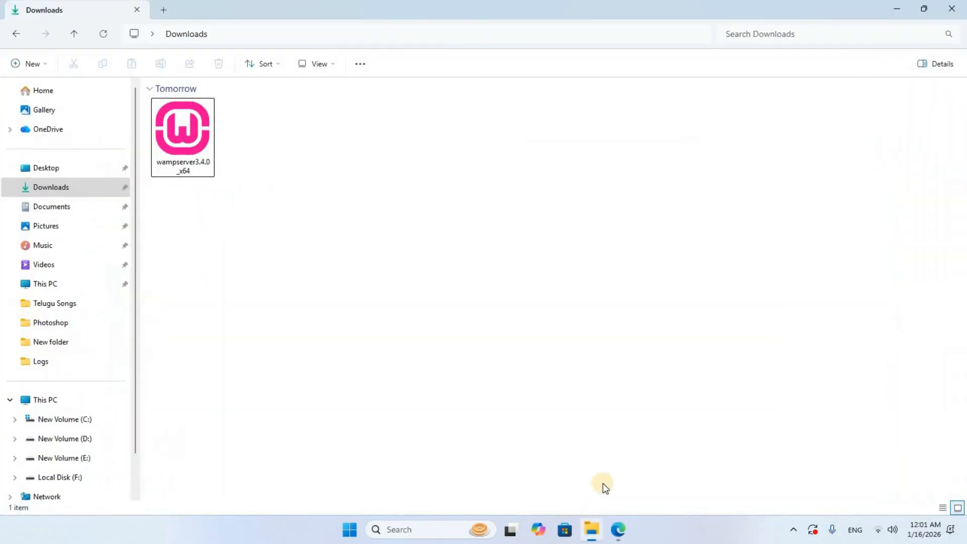
{"action": "left_click", "coordinate": [70, 192]}
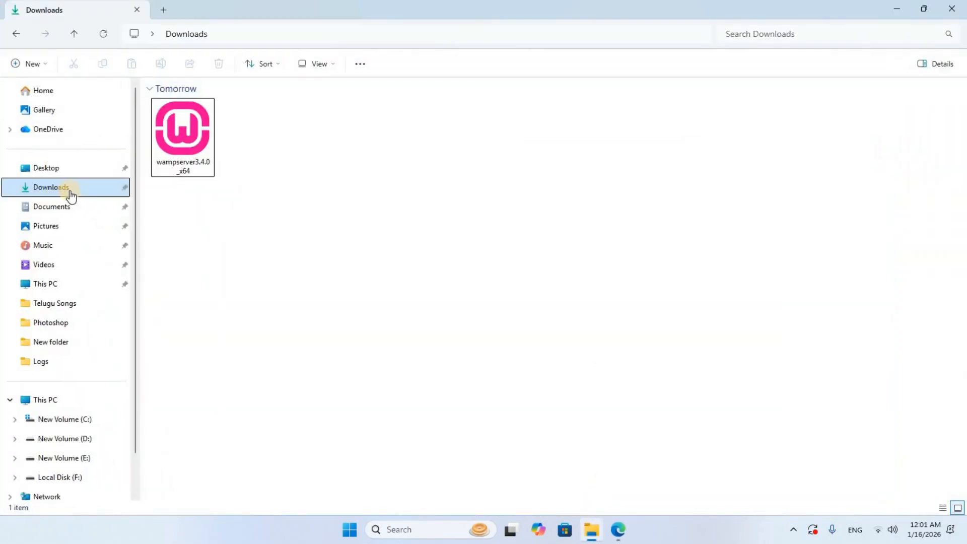
{"action": "left_click", "coordinate": [207, 137]}
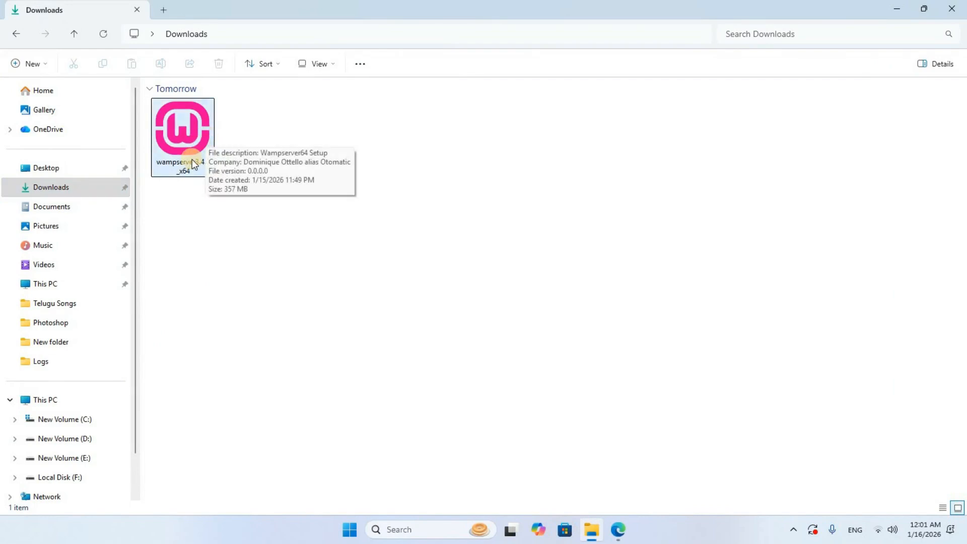
{"action": "left_click", "coordinate": [204, 126]}
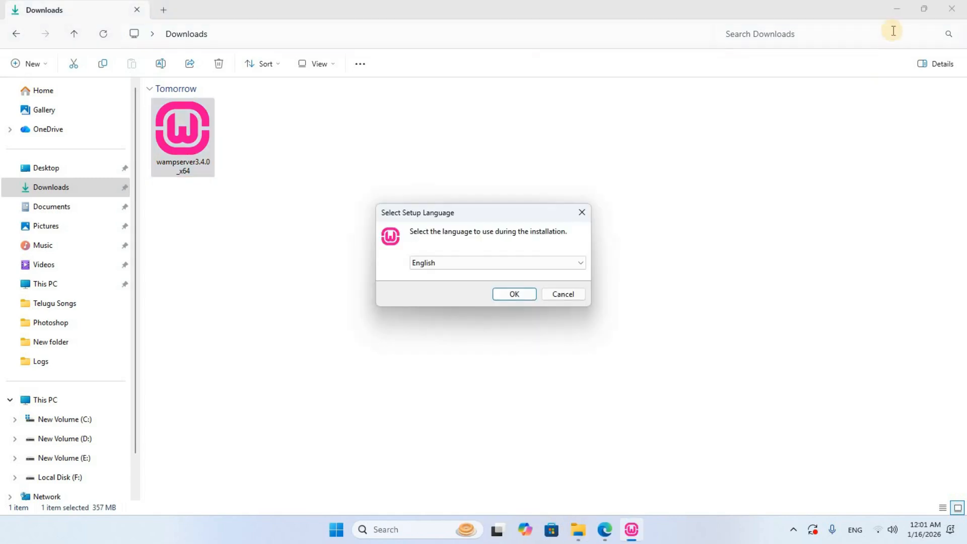
{"action": "left_click", "coordinate": [898, 10]}
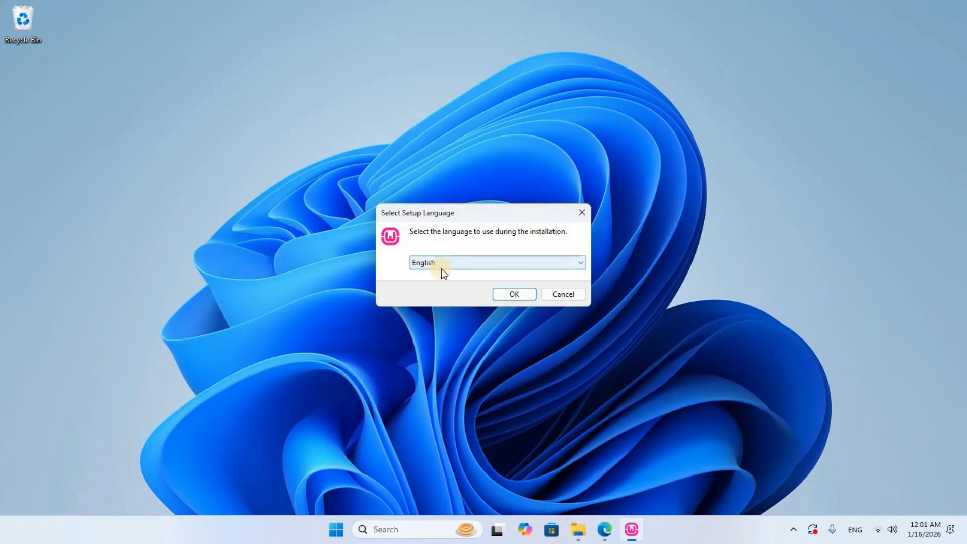
{"action": "left_click", "coordinate": [512, 294]}
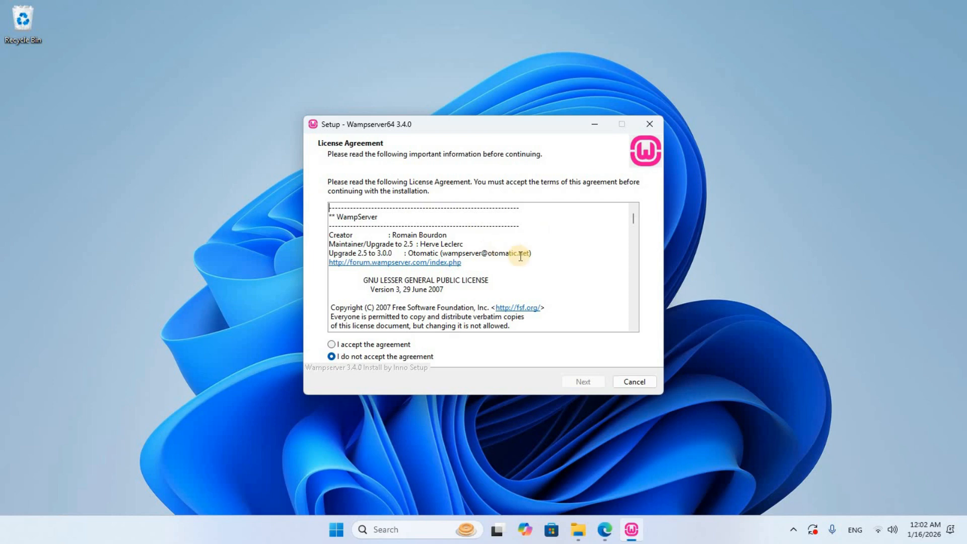
- Accept the Wampserver license agreement and proceed past the installation information page
{"action": "scroll", "coordinate": [520, 257], "scroll_direction": "down", "scroll_amount": 10}
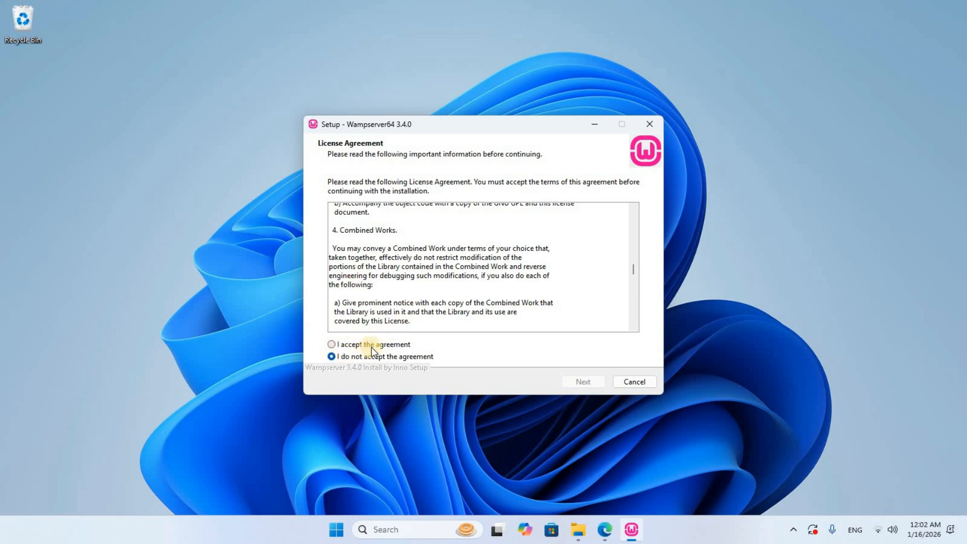
{"action": "left_click", "coordinate": [331, 346]}
{"action": "left_click", "coordinate": [584, 382]}
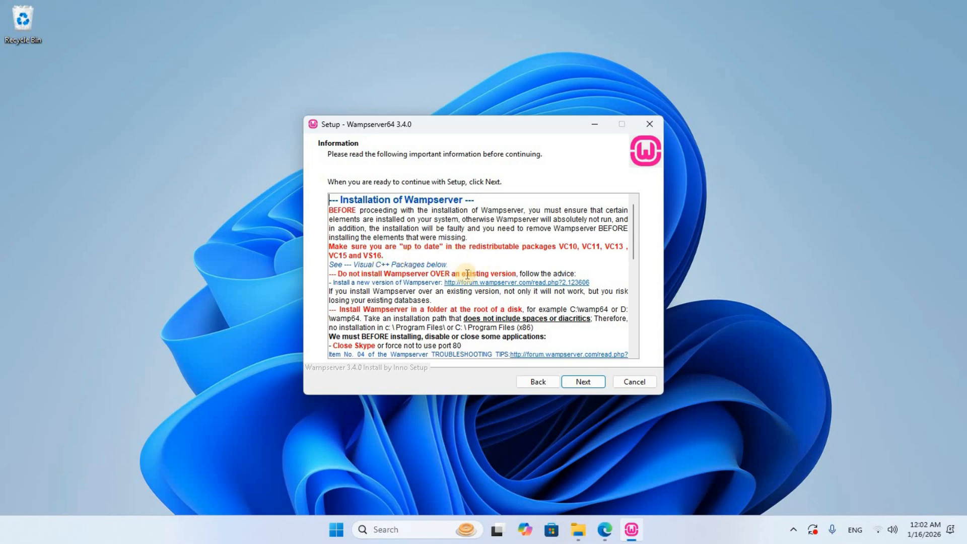
{"action": "left_click", "coordinate": [583, 383]}
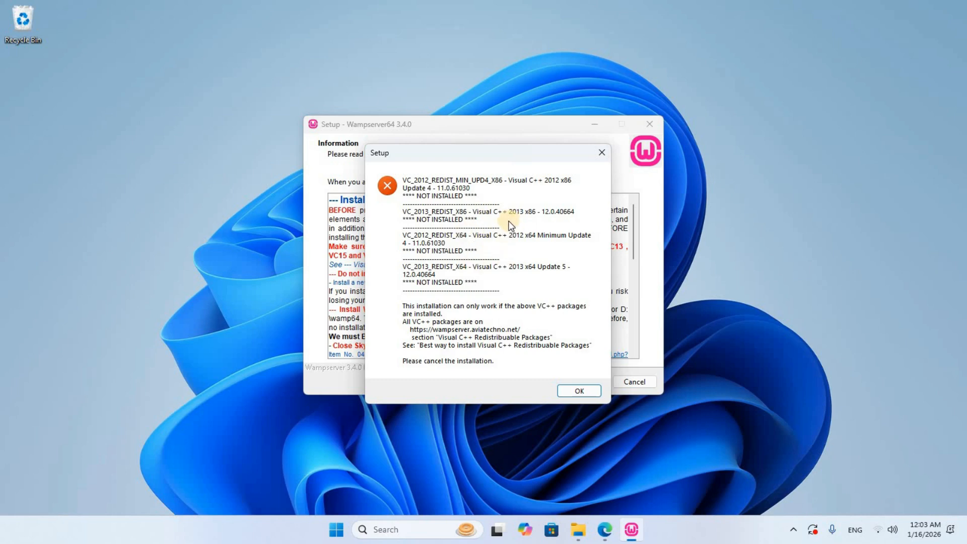
- In Edge, download All VC Redistributable Packages (x86_x64) (32 & 64bits) from the Wampserver site's Visual C++ section
{"action": "left_click", "coordinate": [605, 530]}
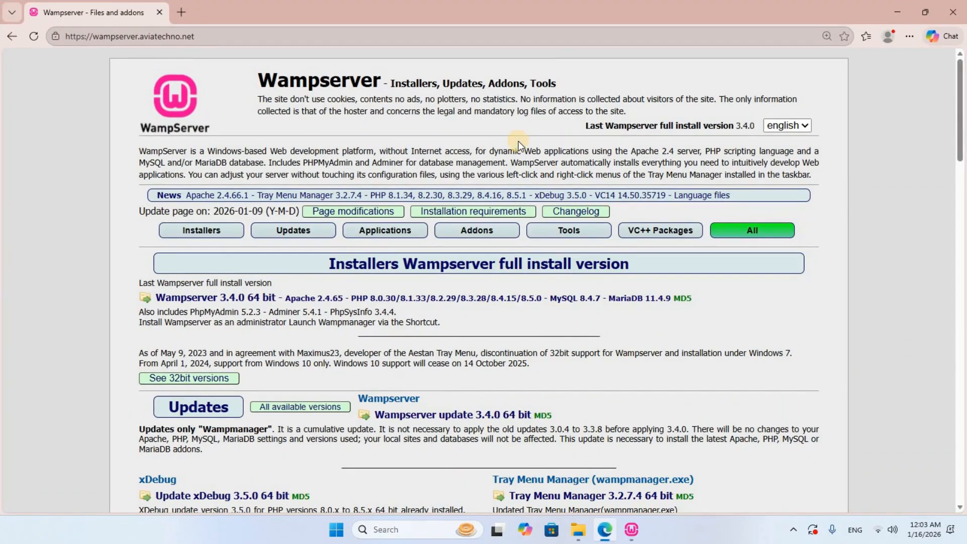
{"action": "scroll", "coordinate": [518, 141], "scroll_direction": "down", "scroll_amount": 15}
{"action": "scroll", "coordinate": [518, 141], "scroll_direction": "down", "scroll_amount": 10}
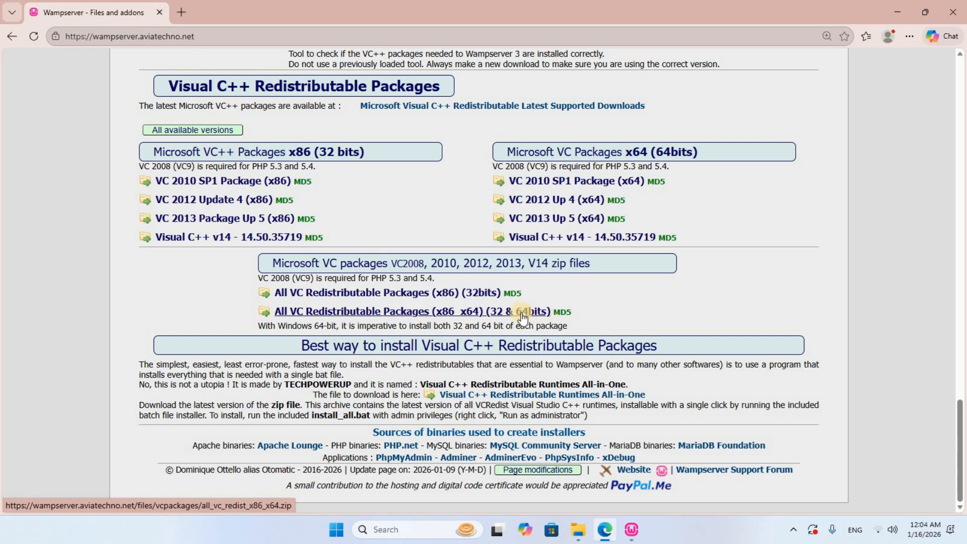
{"action": "left_click", "coordinate": [408, 316]}
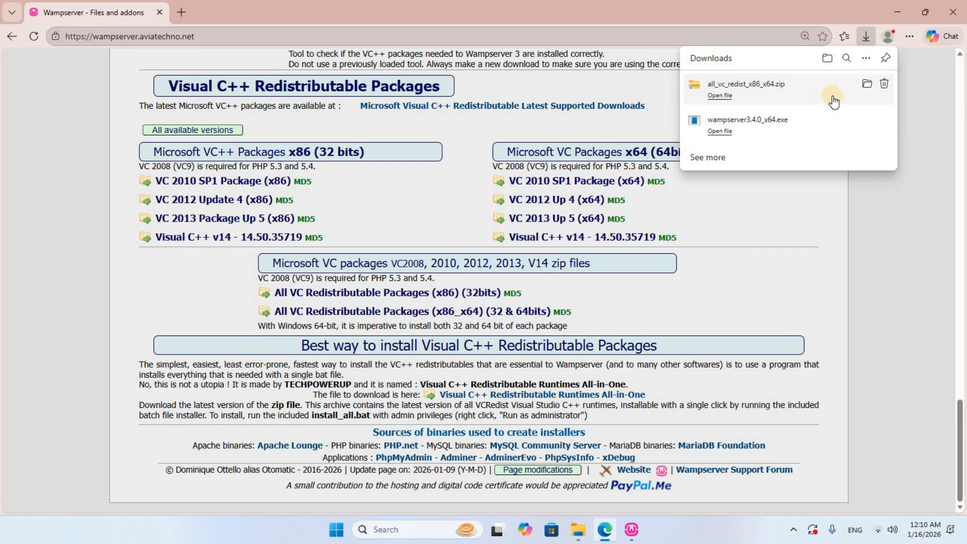
{"action": "left_click", "coordinate": [898, 11]}
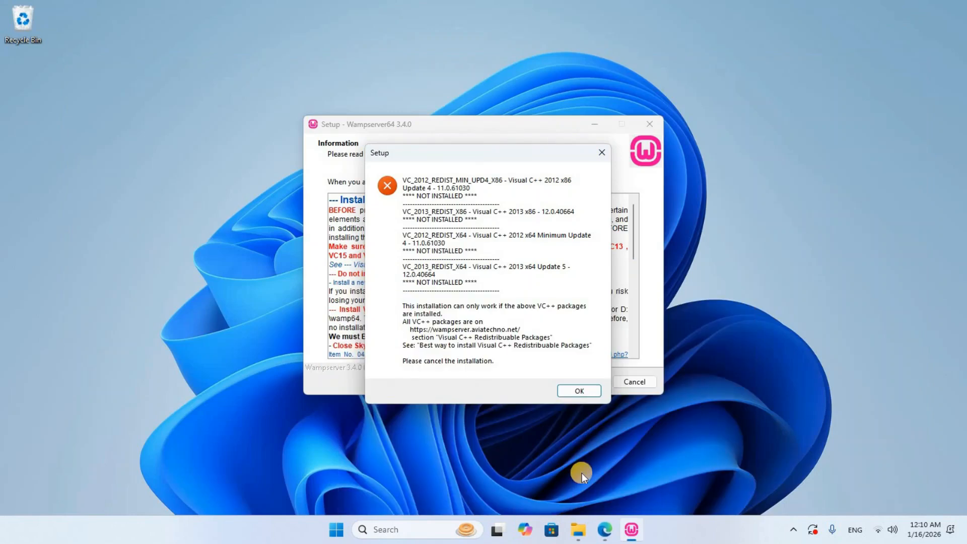
- Extract the all_vc_redist_x86_x64 archive into its default folder under Downloads and maximize the window with the extracted files
{"action": "left_click", "coordinate": [578, 530]}
{"action": "left_click", "coordinate": [268, 136]}
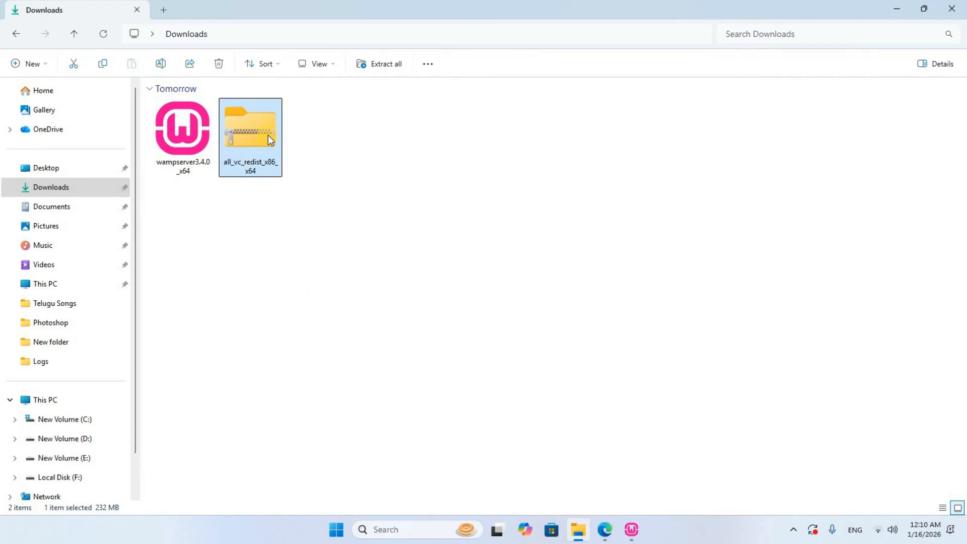
{"action": "right_click", "coordinate": [268, 135]}
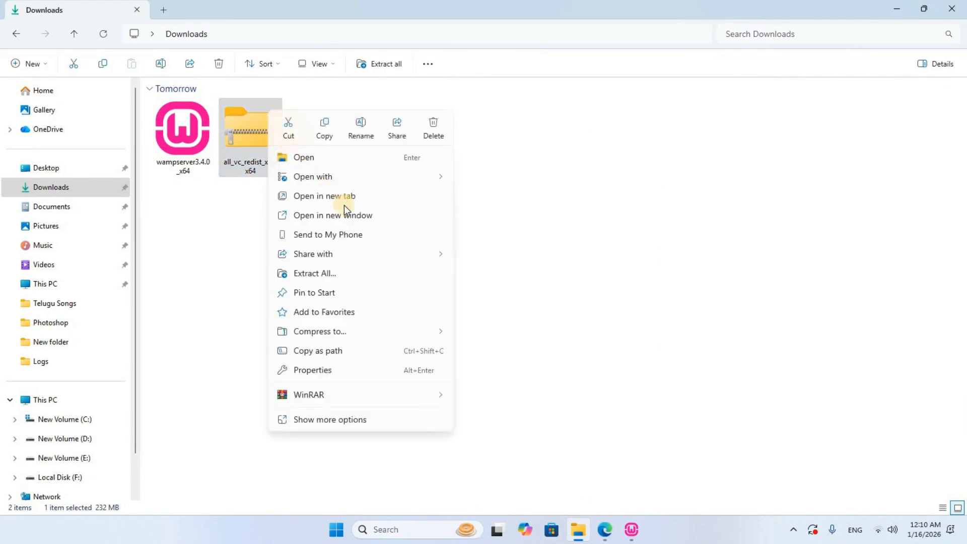
{"action": "left_click", "coordinate": [345, 277]}
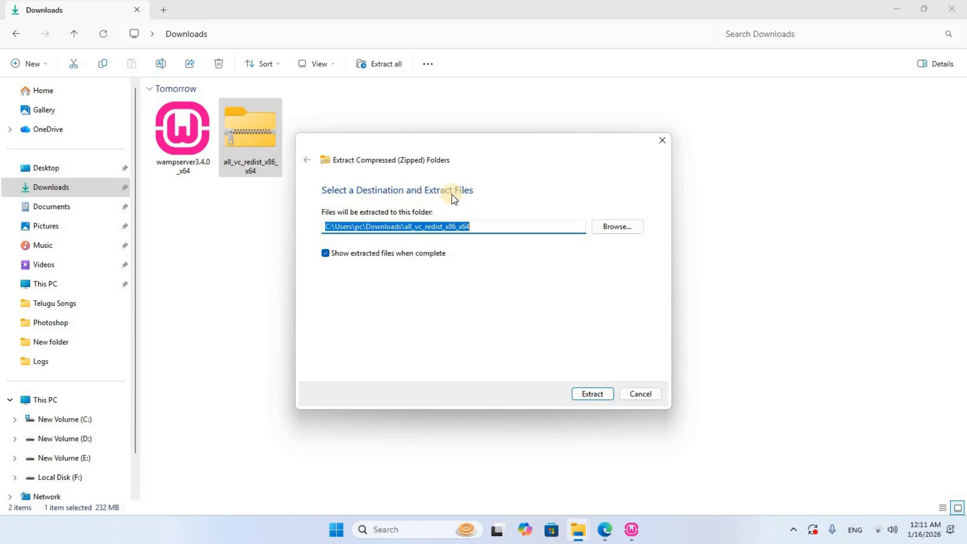
{"action": "left_click", "coordinate": [371, 228]}
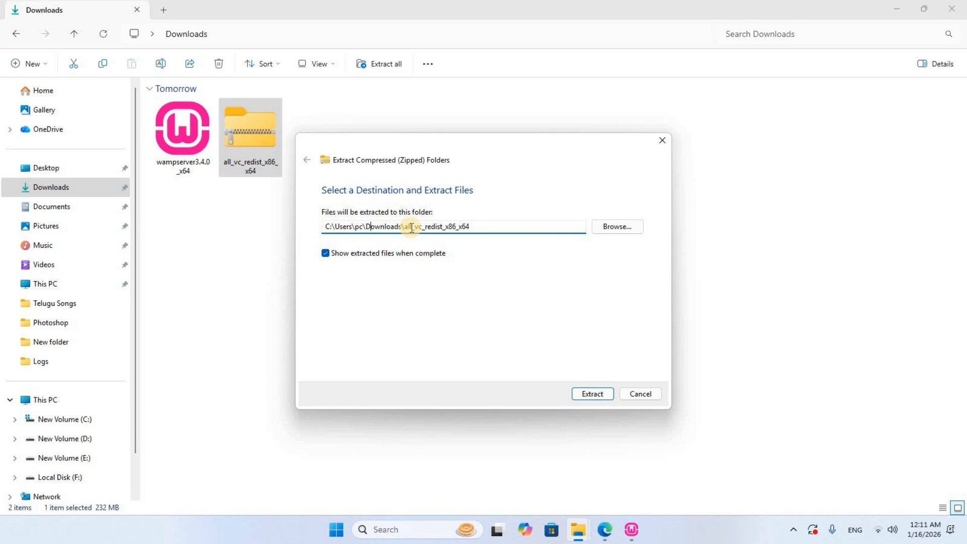
{"action": "left_click", "coordinate": [592, 396]}
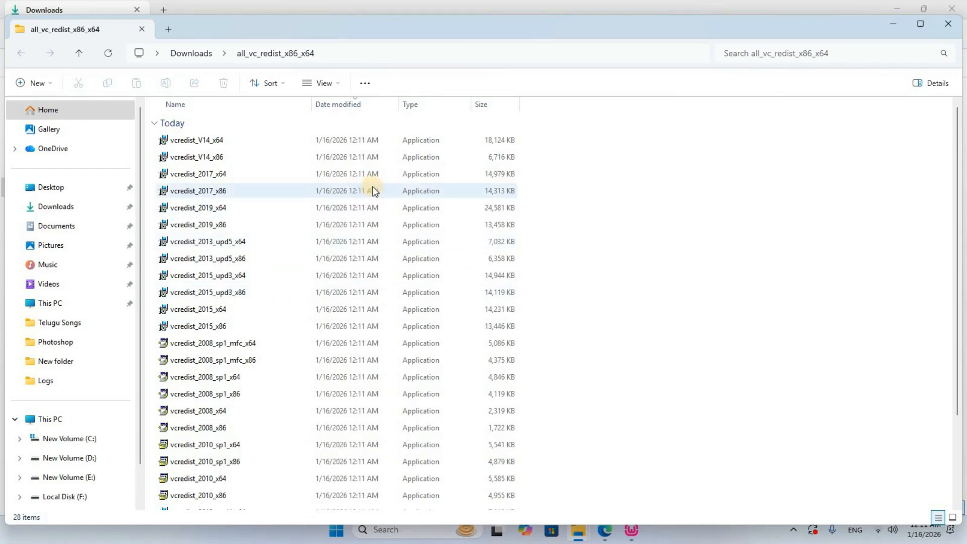
{"action": "left_click", "coordinate": [921, 24]}
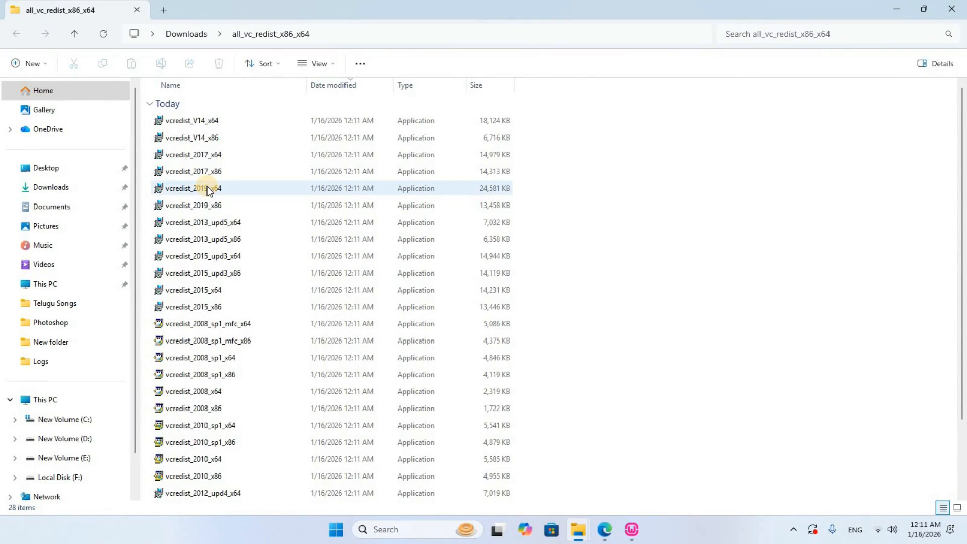
- Check which Visual C++ packages Wampserver setup requires and install vcredist_2013_upd5_x86 from the extracted folder, agreeing to its license terms
{"action": "scroll", "coordinate": [637, 235], "scroll_direction": "down", "scroll_amount": 2}
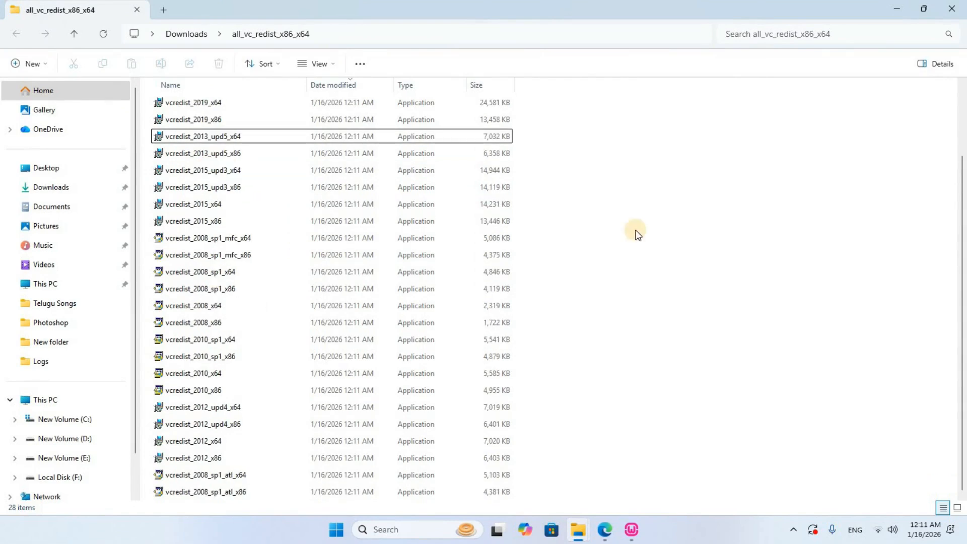
{"action": "left_click", "coordinate": [631, 529]}
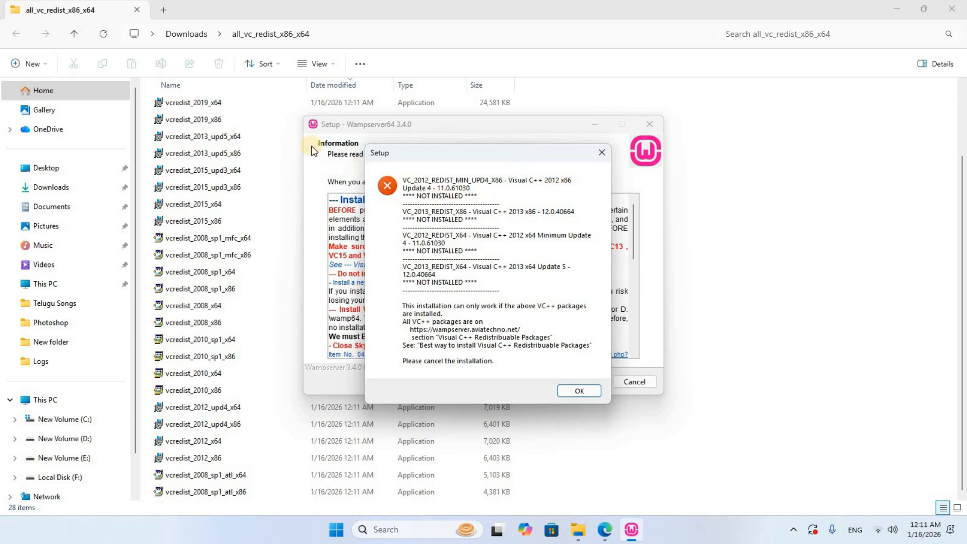
{"action": "key", "text": "Return"}
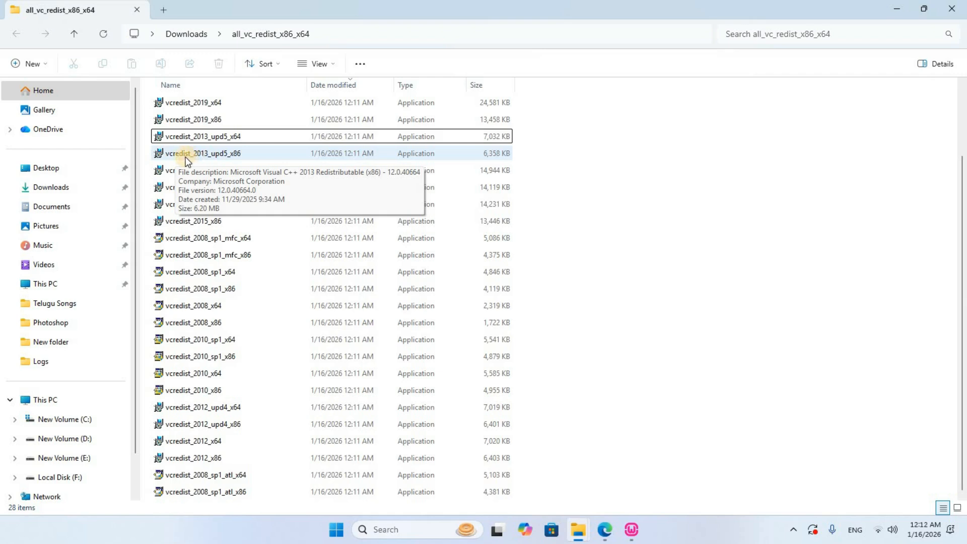
{"action": "left_click", "coordinate": [237, 155]}
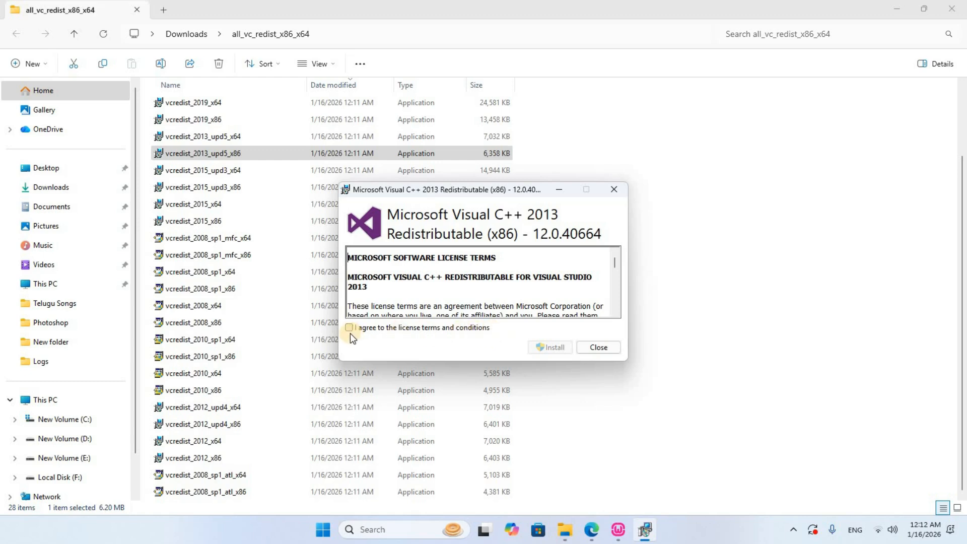
{"action": "left_click", "coordinate": [383, 328]}
{"action": "left_click", "coordinate": [561, 348]}
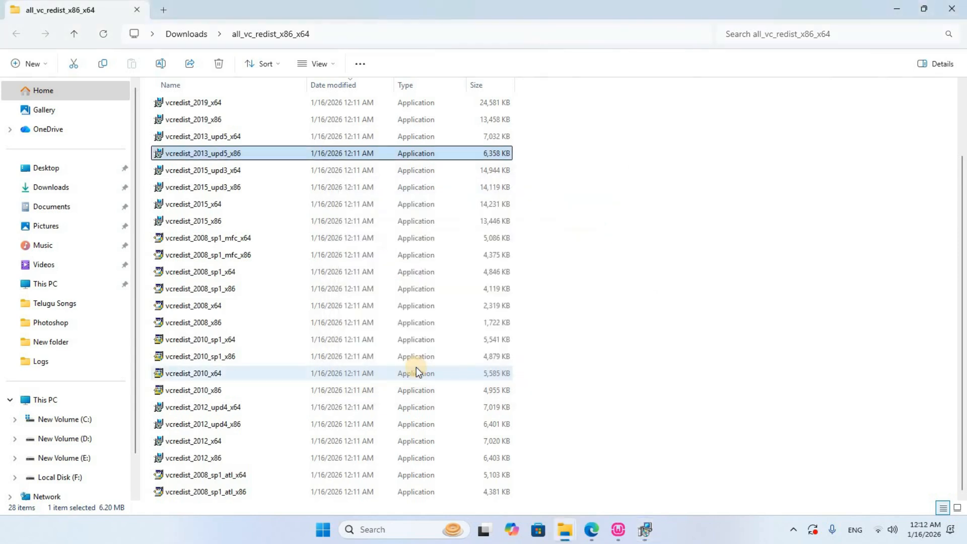
- Install the Visual C++ 2013 x64 redistributable from vcredist_2013_upd5_x64, agreeing to its license terms
{"action": "left_click", "coordinate": [247, 136]}
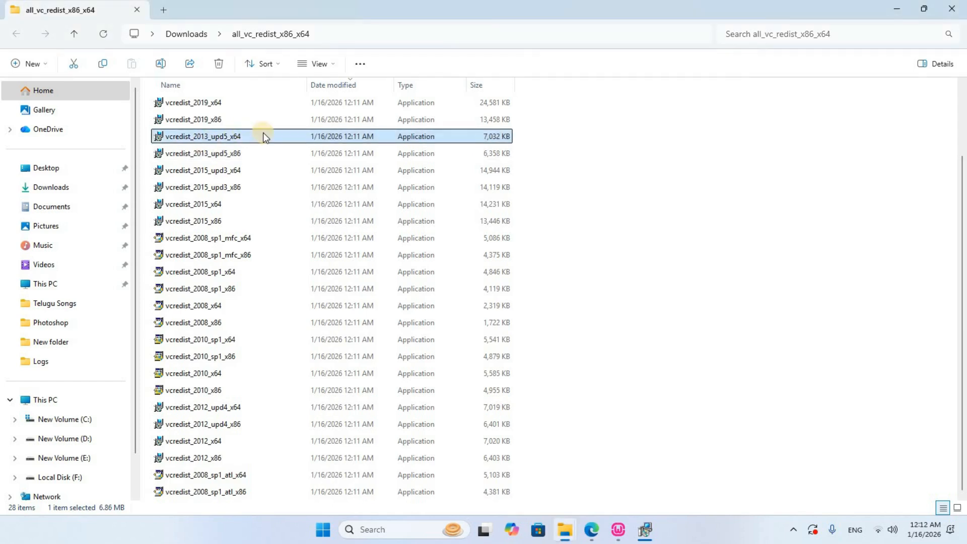
{"action": "double_click", "coordinate": [237, 136]}
{"action": "left_click", "coordinate": [349, 328]}
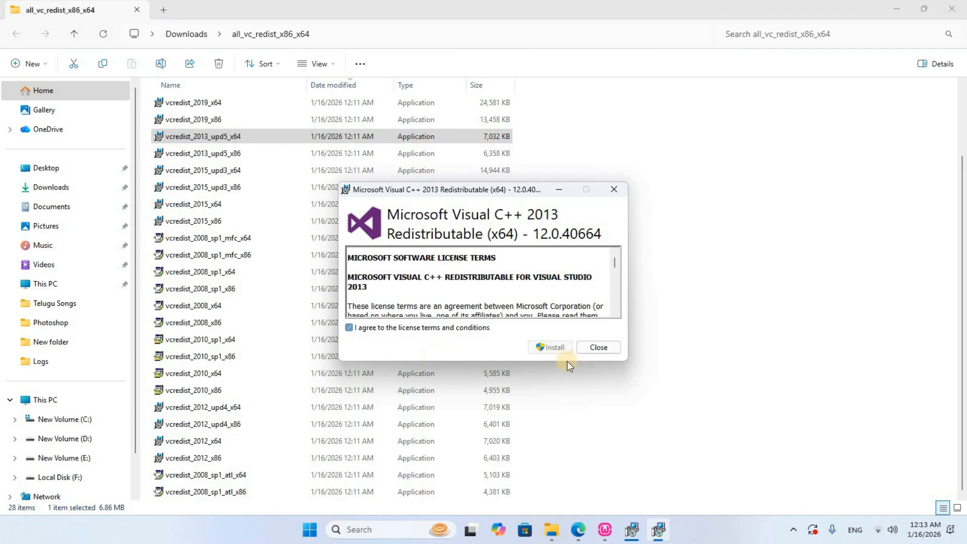
{"action": "left_click", "coordinate": [550, 347]}
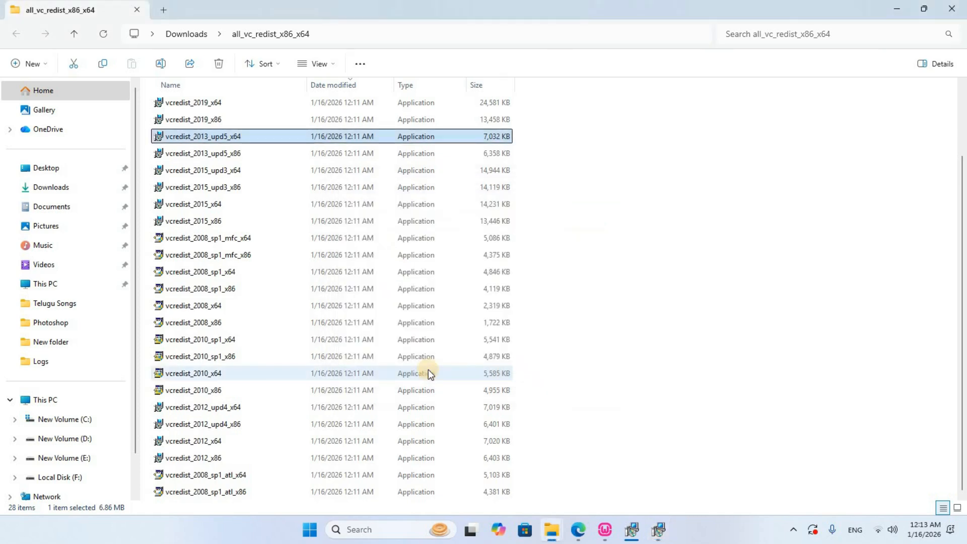
- Recheck the Wampserver setup's package list, dismiss it, and install vcredist_2012_upd4_x64 with its license terms agreed to
{"action": "left_click", "coordinate": [603, 531]}
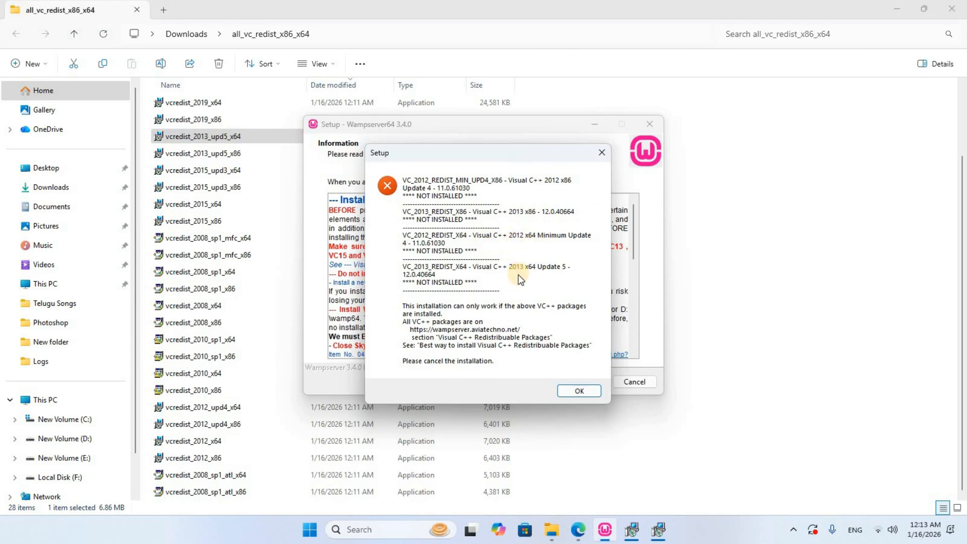
{"action": "left_click", "coordinate": [578, 392]}
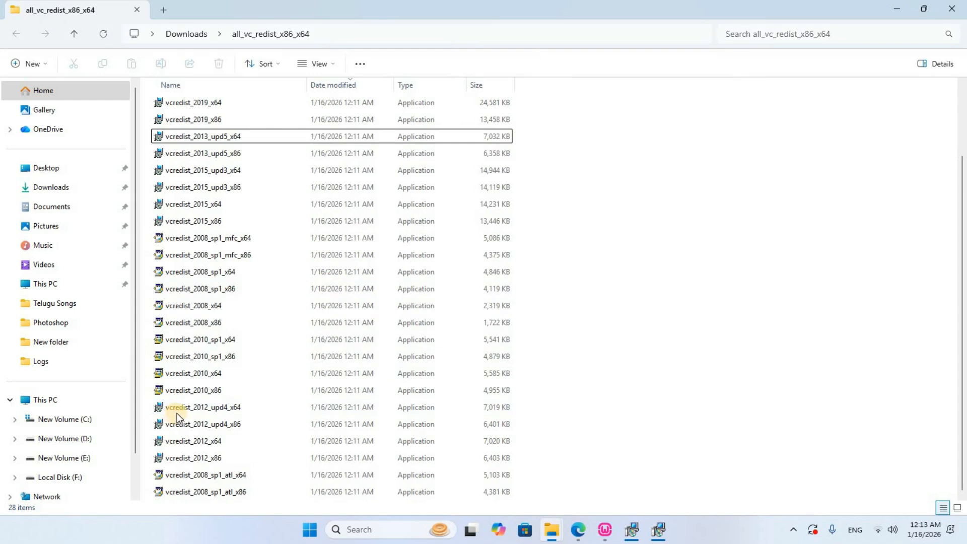
{"action": "left_click", "coordinate": [222, 408]}
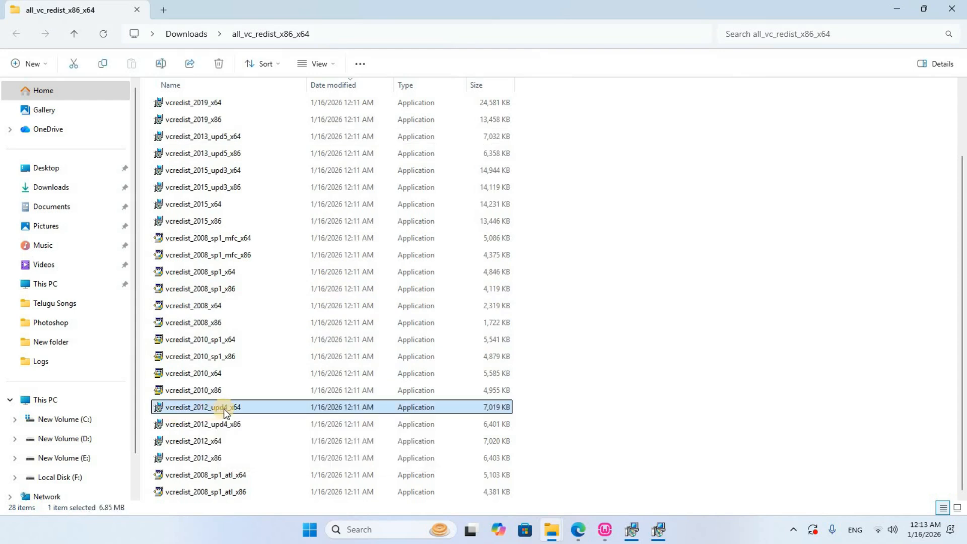
{"action": "double_click", "coordinate": [257, 409]}
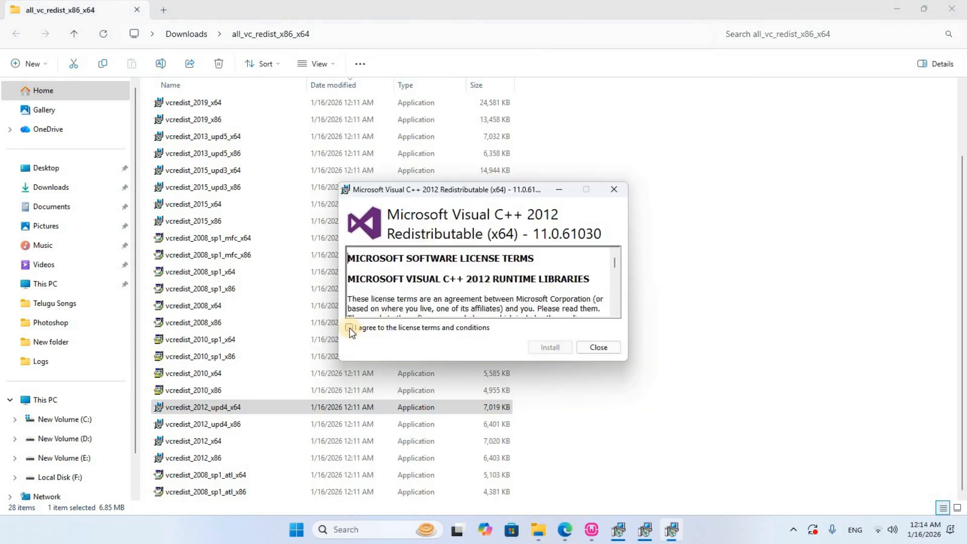
{"action": "left_click", "coordinate": [356, 332]}
{"action": "left_click", "coordinate": [554, 349]}
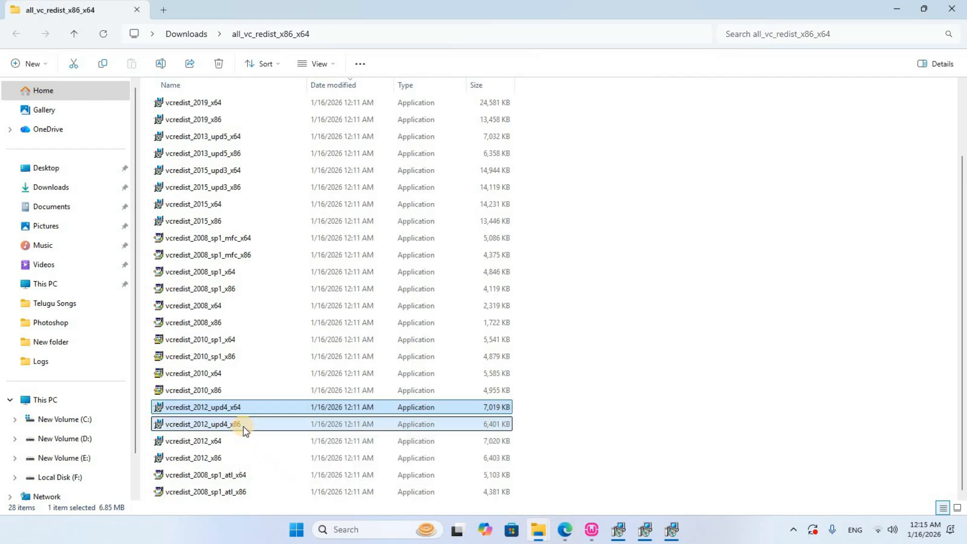
- Install the Visual C++ 2012 x86 redistributable from vcredist_2012_upd4_x86, agreeing to its license terms
{"action": "left_click", "coordinate": [244, 426]}
{"action": "double_click", "coordinate": [242, 426]}
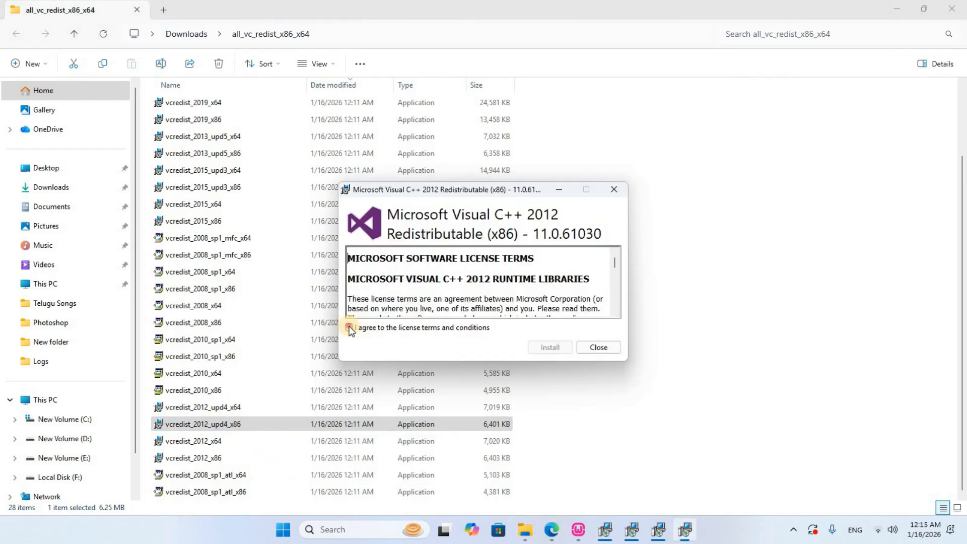
{"action": "left_click", "coordinate": [349, 328]}
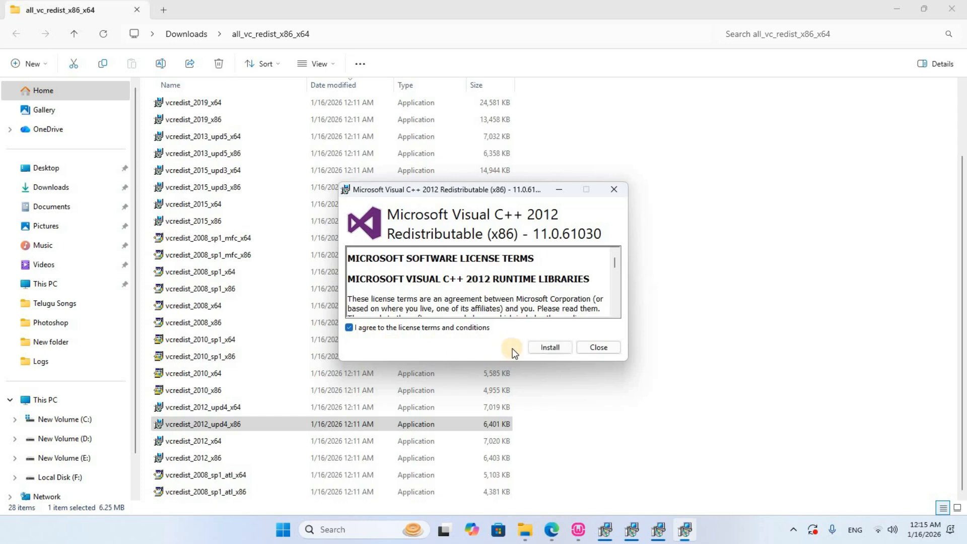
{"action": "left_click", "coordinate": [550, 347]}
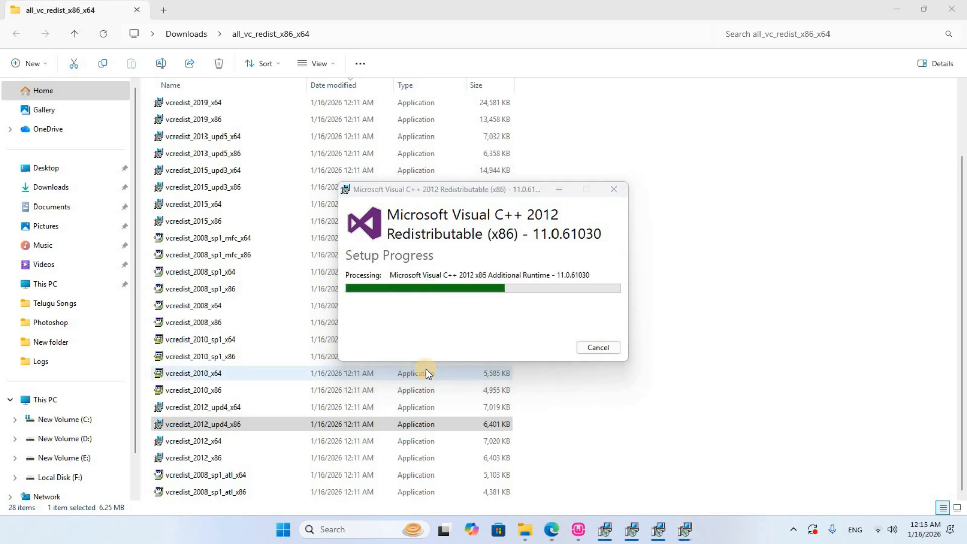
{"action": "left_click", "coordinate": [611, 347]}
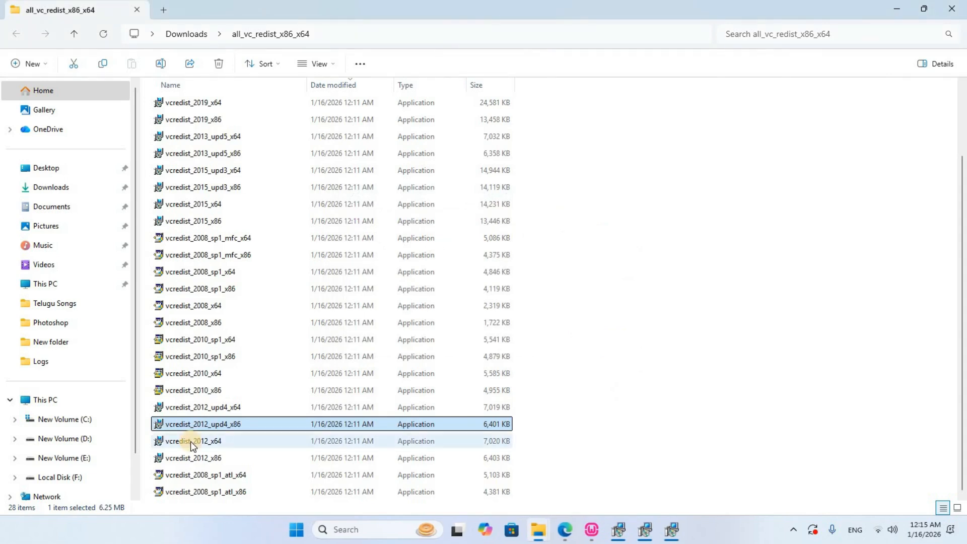
- Install vcredist_2012_x64 with its license terms accepted, and clear away the extracted folder window and all finished redistributable installer windows
{"action": "left_click", "coordinate": [190, 441]}
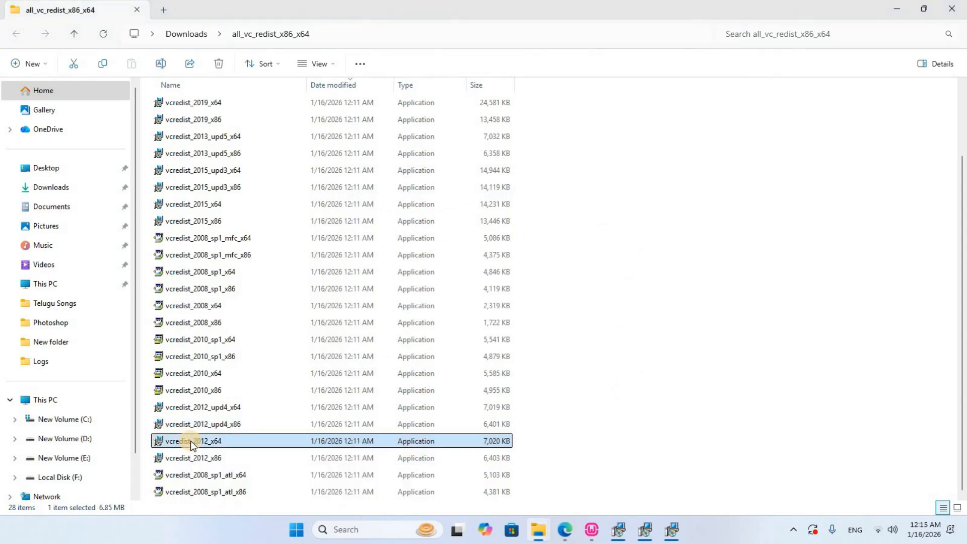
{"action": "left_click", "coordinate": [349, 328]}
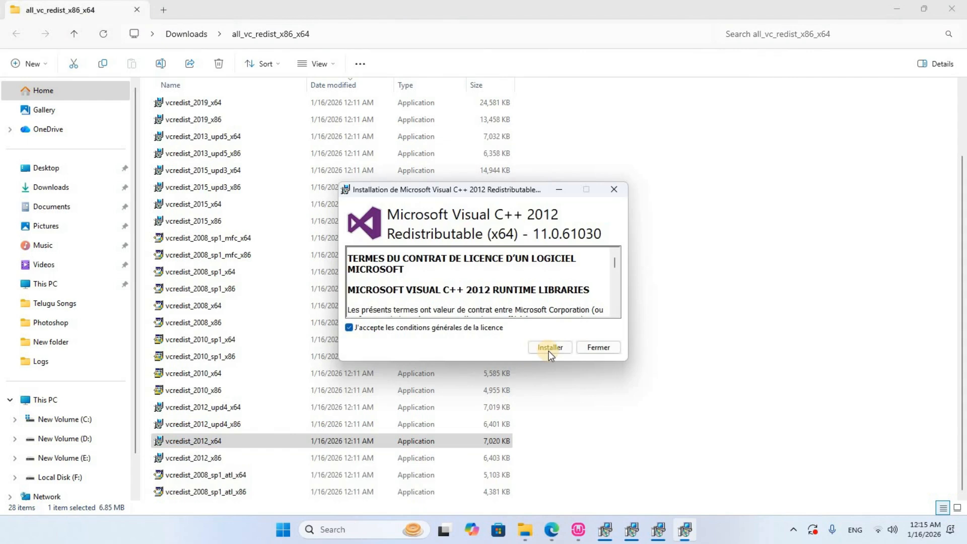
{"action": "left_click", "coordinate": [549, 349]}
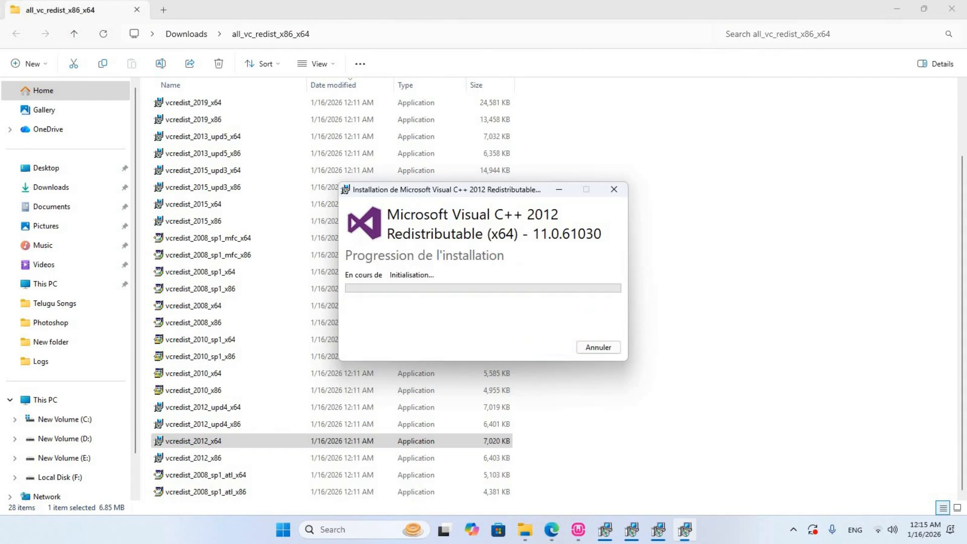
{"action": "left_click", "coordinate": [898, 9]}
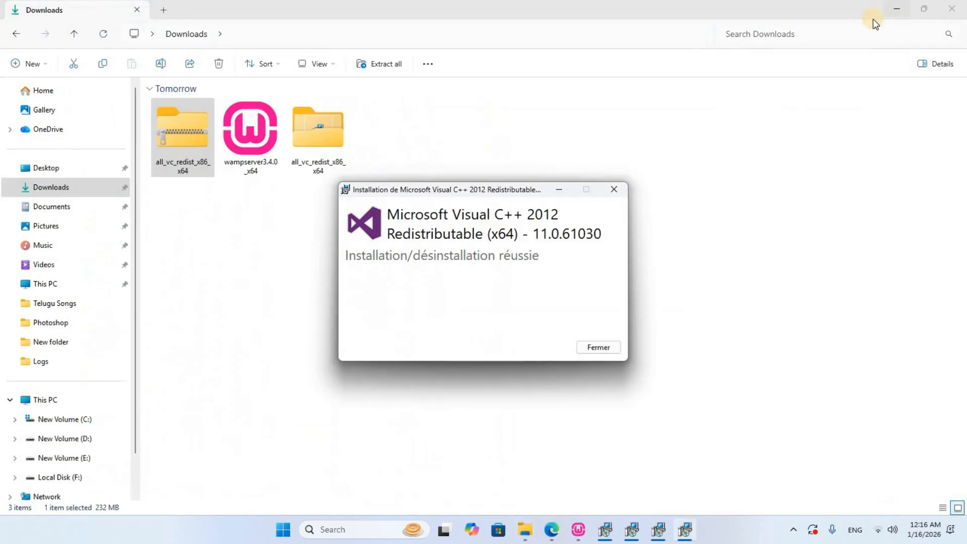
{"action": "left_click", "coordinate": [615, 190]}
{"action": "left_click", "coordinate": [615, 191]}
{"action": "left_click", "coordinate": [616, 190]}
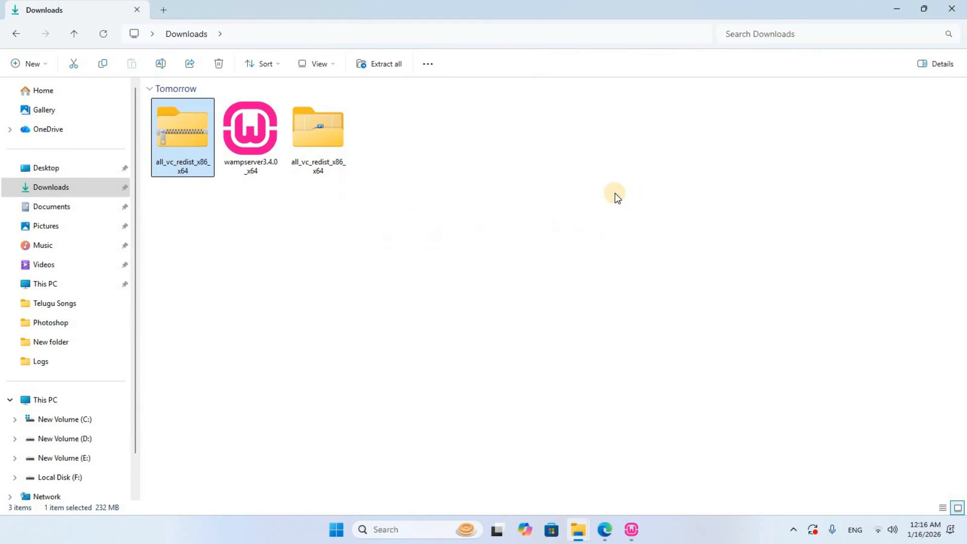
- Return to the Wampserver64 setup, continue past its information page, and proceed with c:\wamp64 as the destination folder
{"action": "mouse_move", "coordinate": [629, 537]}
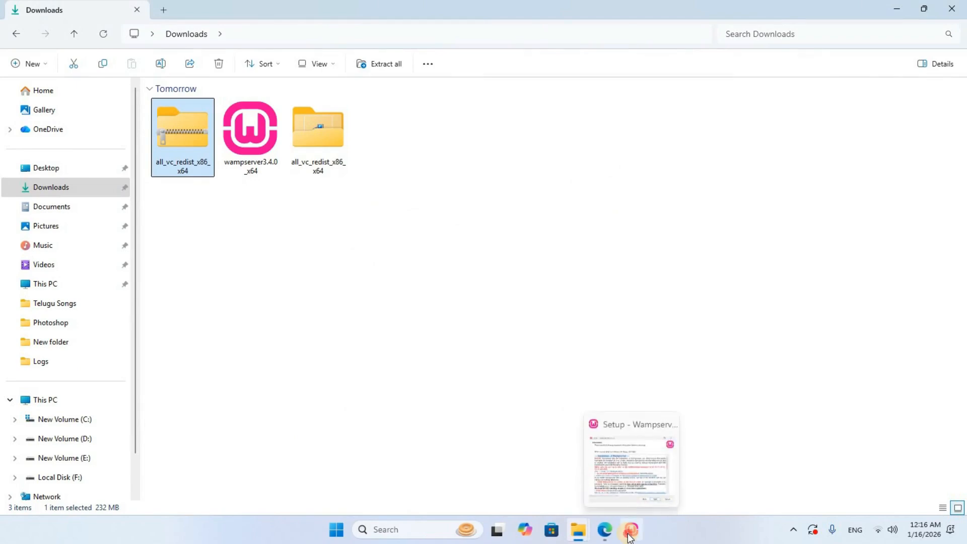
{"action": "left_click", "coordinate": [630, 535]}
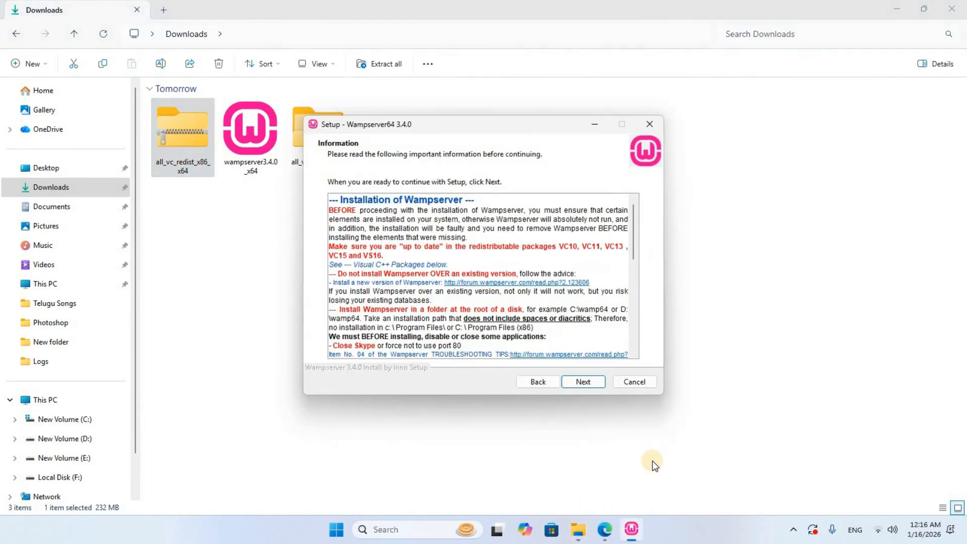
{"action": "left_click", "coordinate": [899, 8]}
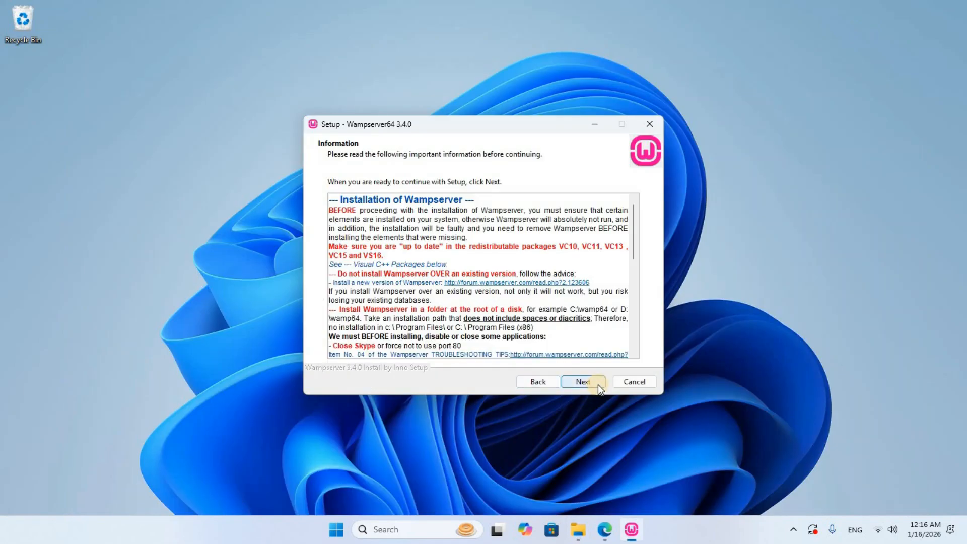
{"action": "left_click", "coordinate": [598, 385]}
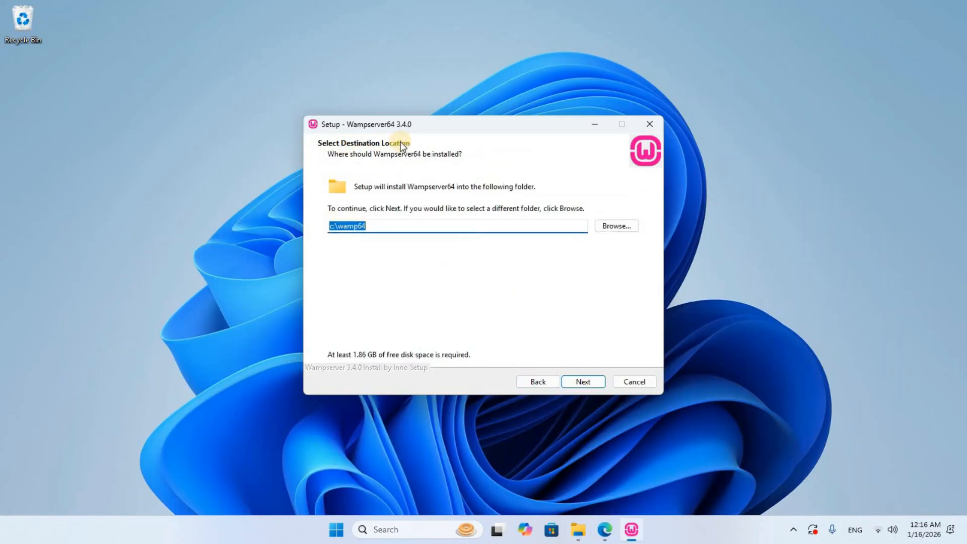
{"action": "left_click", "coordinate": [381, 228]}
{"action": "left_click", "coordinate": [582, 383]}
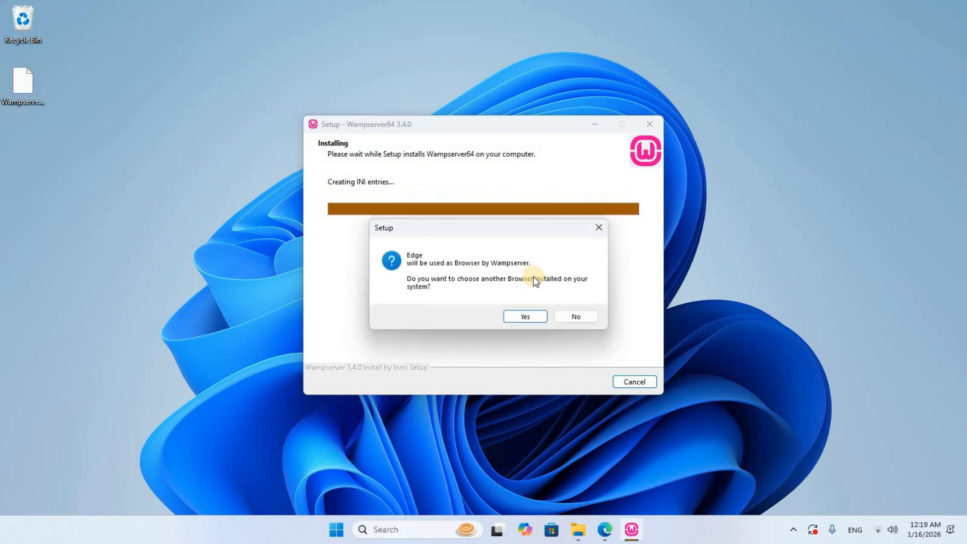
- Keep Edge as the browser and Notepad as the text editor for Wampserver, and finish the setup wizard
{"action": "left_click", "coordinate": [576, 319]}
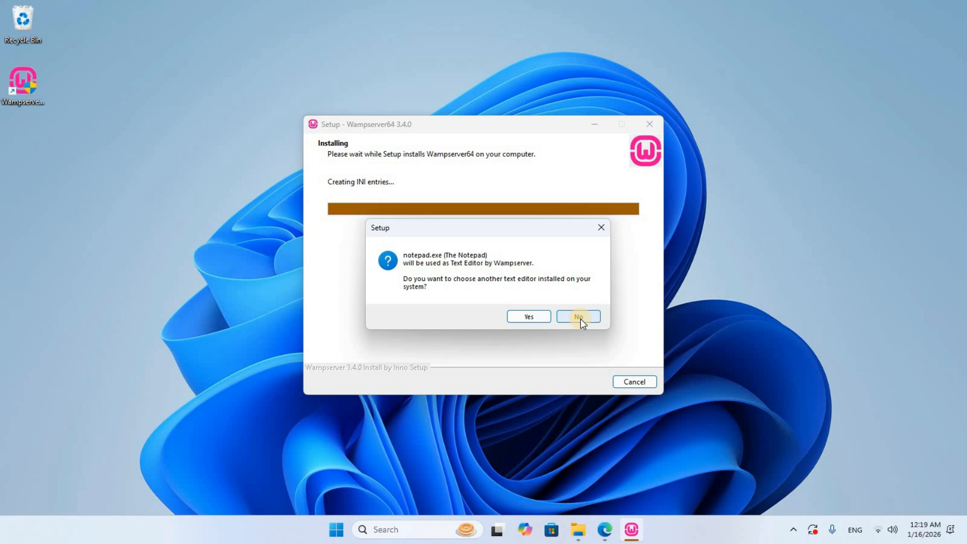
{"action": "left_click", "coordinate": [580, 318]}
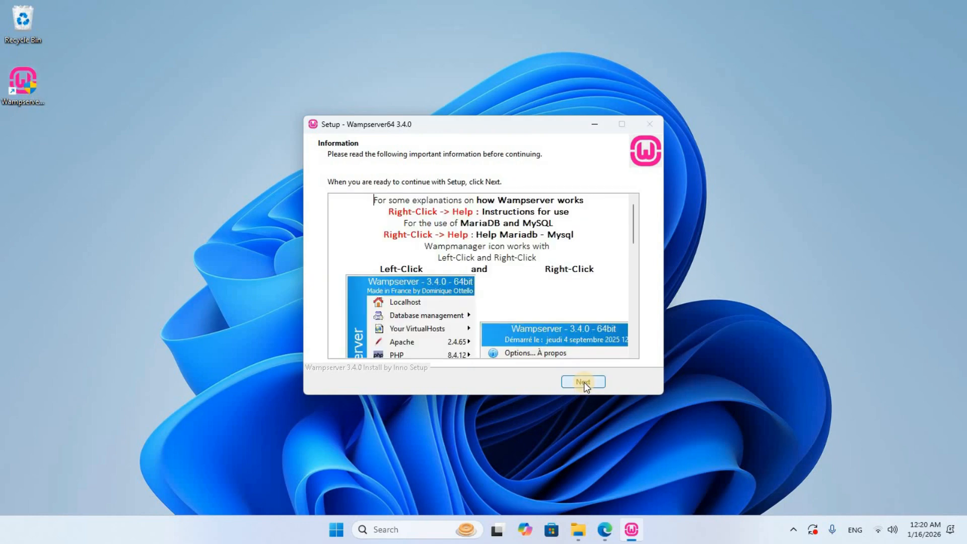
{"action": "left_click", "coordinate": [584, 383]}
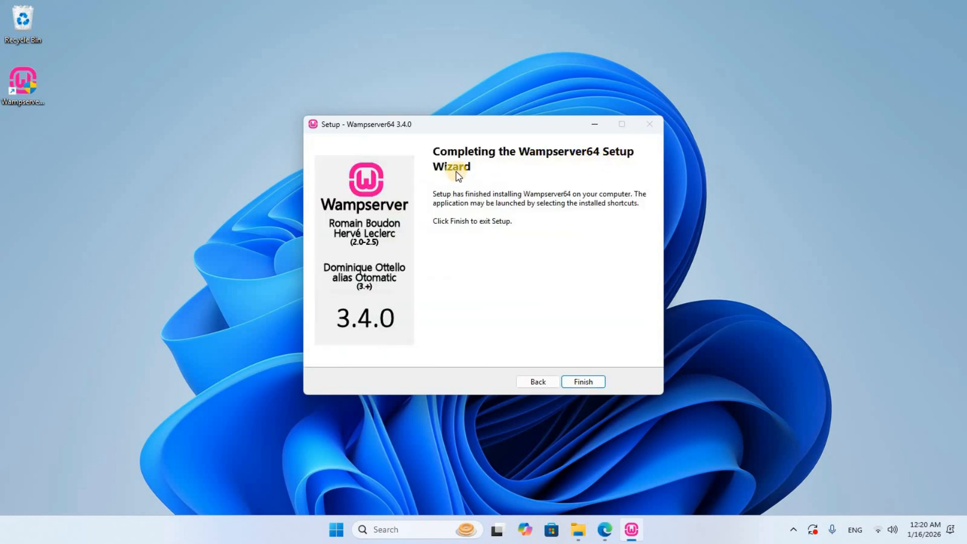
{"action": "left_click", "coordinate": [584, 382]}
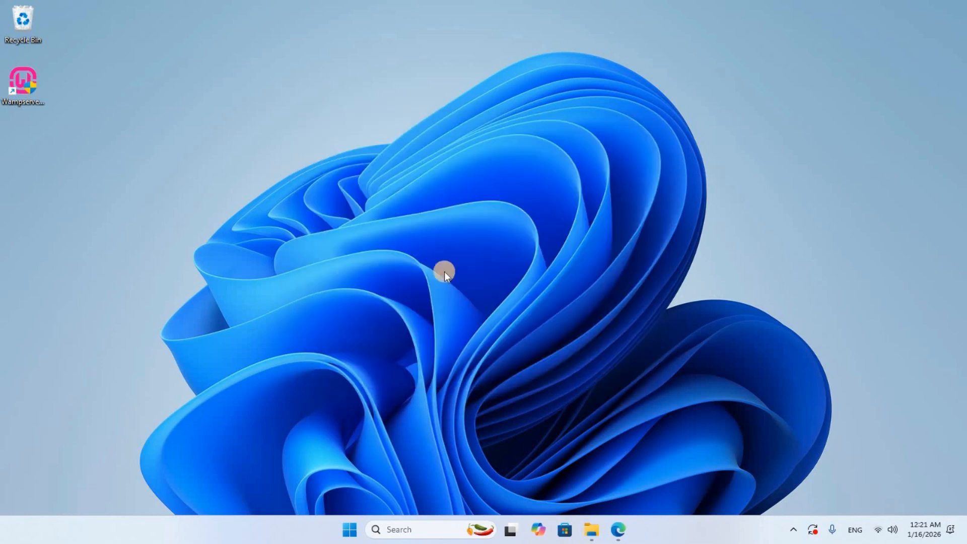
- Search Windows for wampserver64 and launch the Wampserver64 app
{"action": "left_click", "coordinate": [435, 531]}
{"action": "type", "text": "wampserver64"}
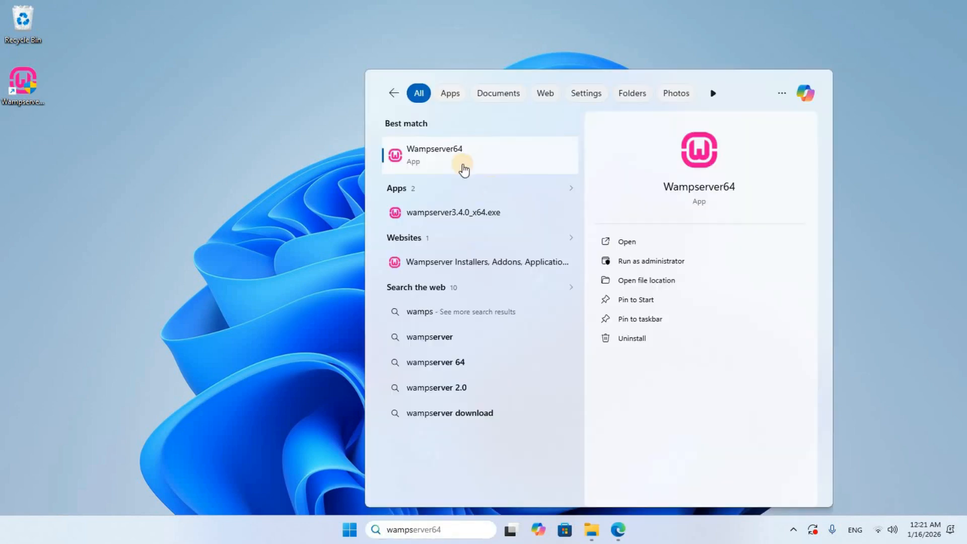
{"action": "left_click", "coordinate": [505, 168]}
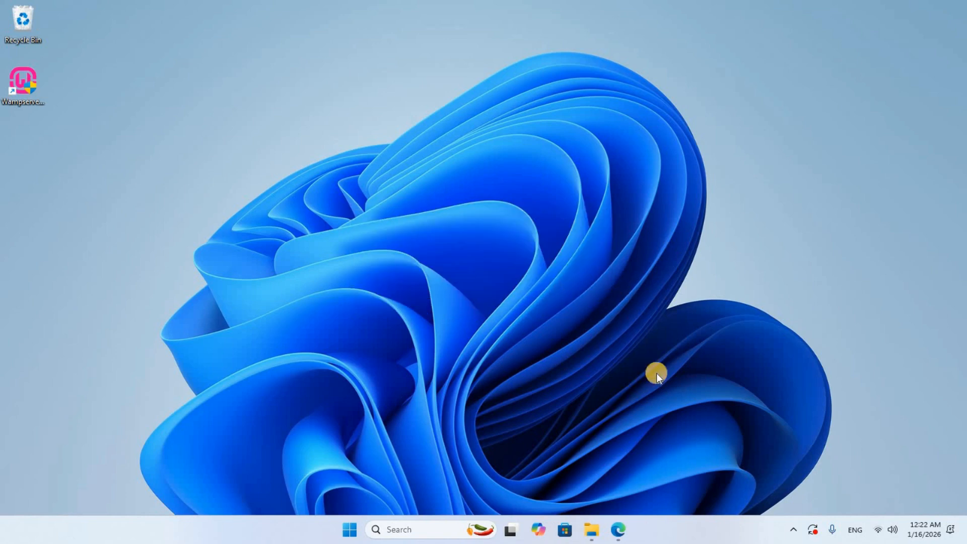
- Check the status of Wampserver's services in the system tray and open its Localhost page
{"action": "left_click", "coordinate": [794, 532]}
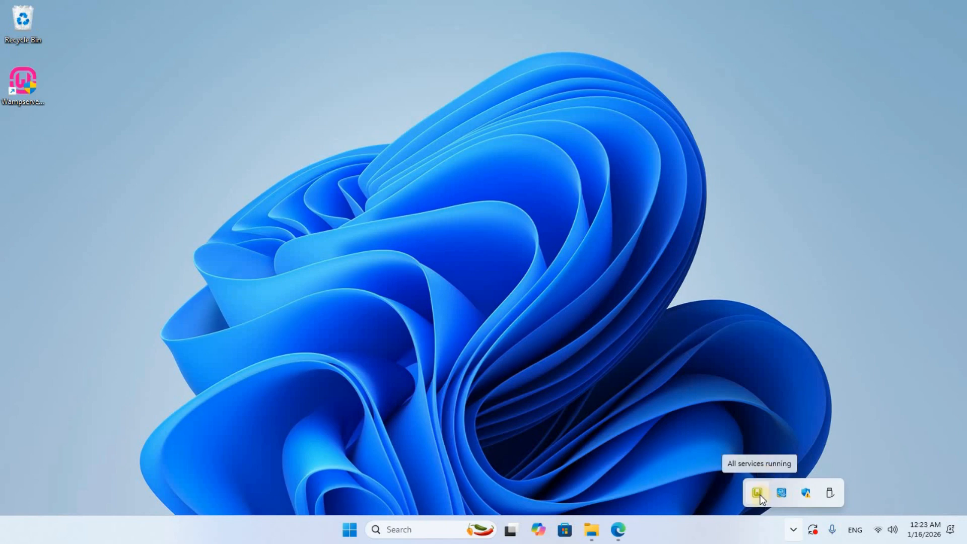
{"action": "left_click", "coordinate": [759, 493]}
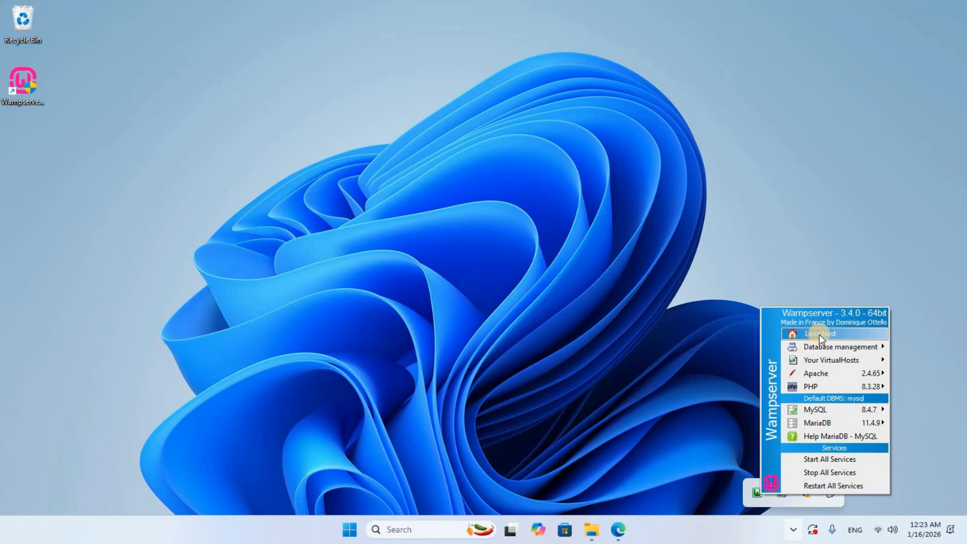
{"action": "left_click", "coordinate": [821, 334]}
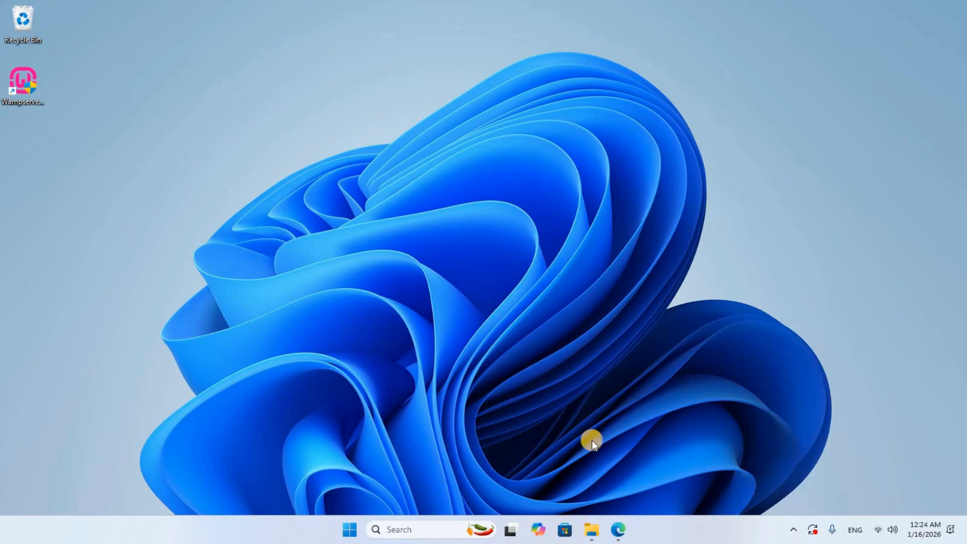
- Switch to File Explorer and open the www folder inside wamp64 on the C: drive
{"action": "left_click", "coordinate": [592, 529]}
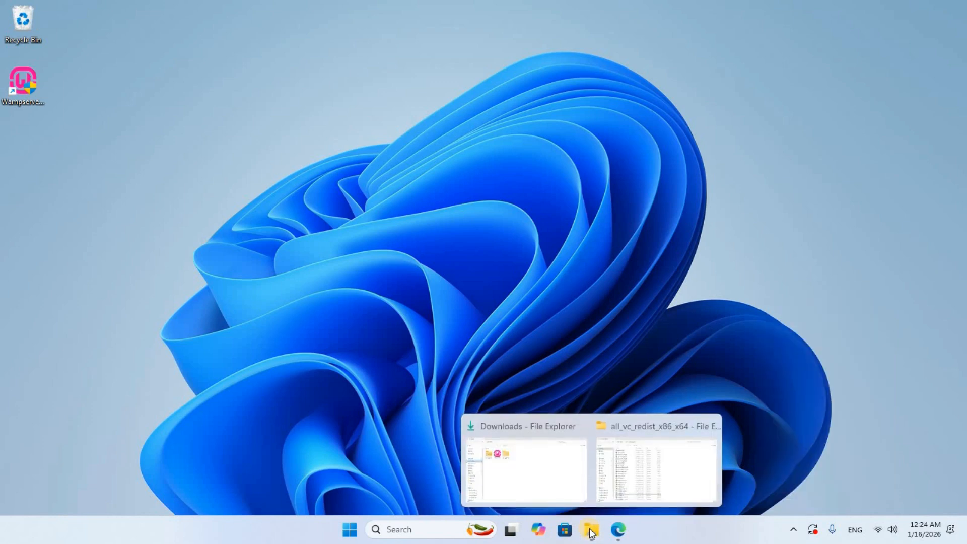
{"action": "left_click", "coordinate": [524, 469]}
{"action": "left_click", "coordinate": [75, 400]}
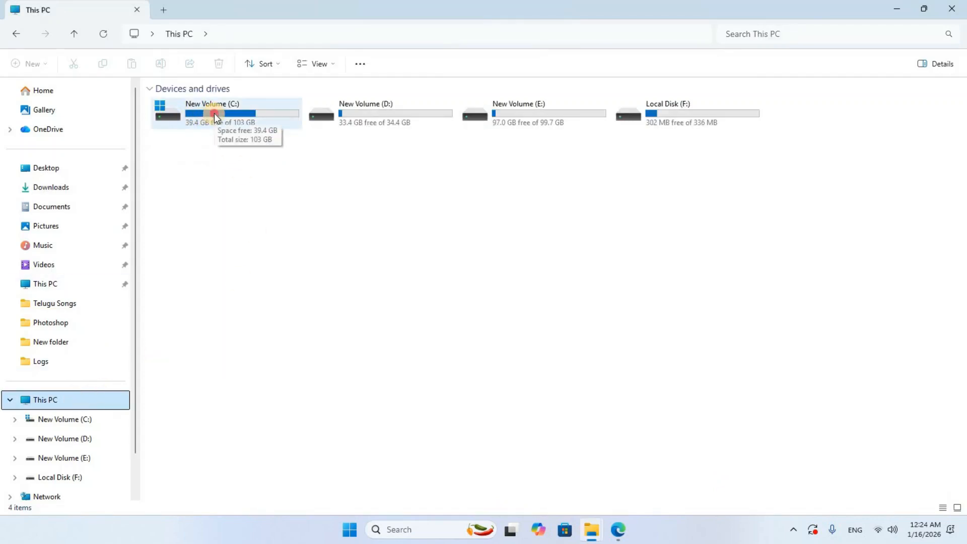
{"action": "double_click", "coordinate": [214, 114]}
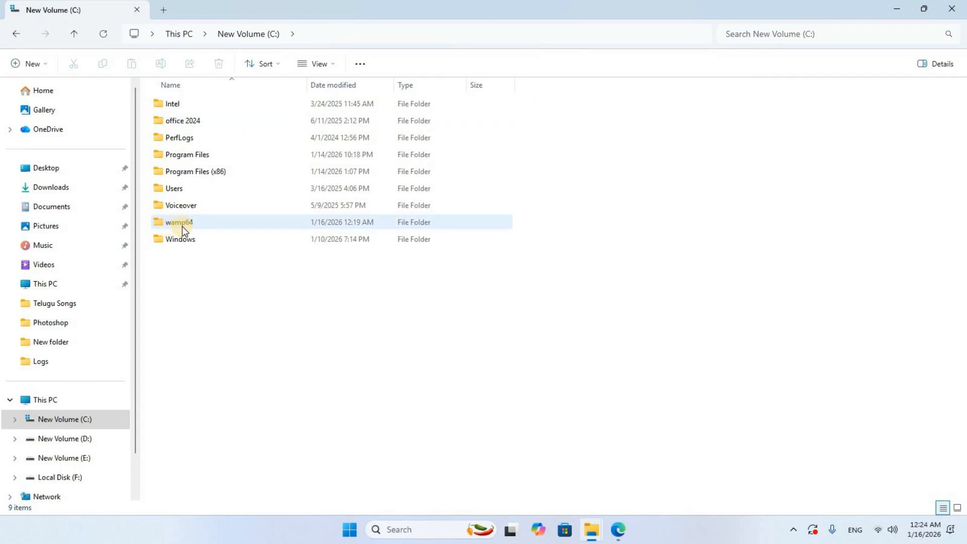
{"action": "double_click", "coordinate": [206, 231]}
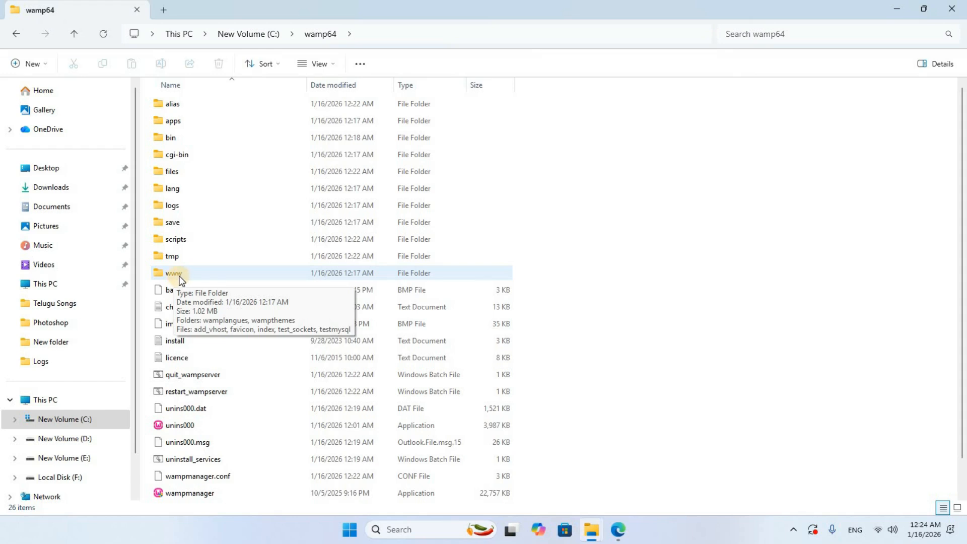
{"action": "double_click", "coordinate": [180, 278]}
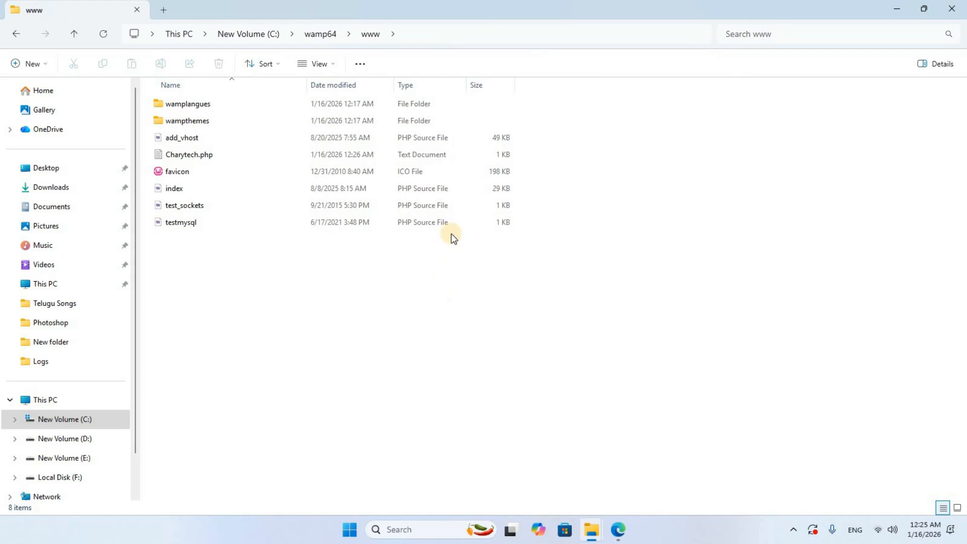
- Create a new text document named Chary.php in the www folder
{"action": "right_click", "coordinate": [400, 303]}
{"action": "mouse_move", "coordinate": [438, 404]}
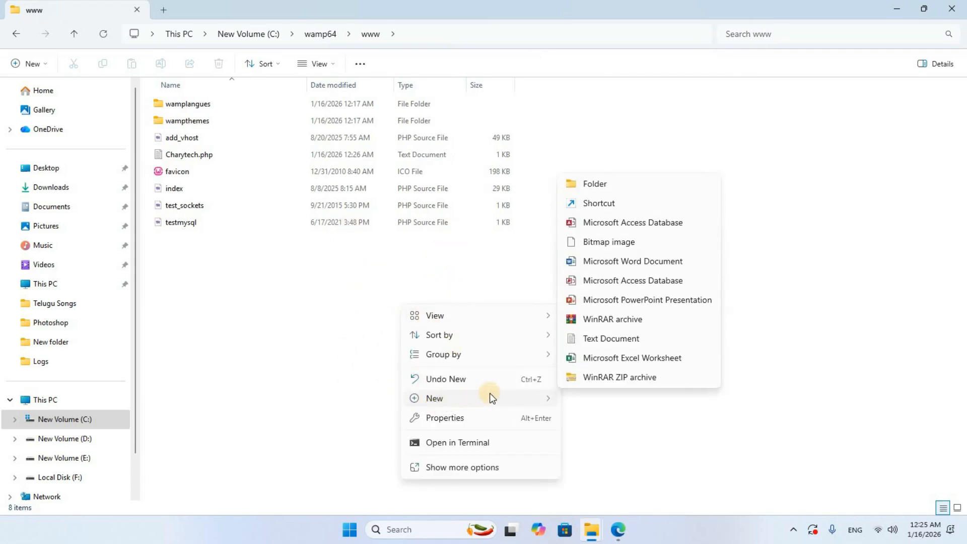
{"action": "left_click", "coordinate": [628, 340]}
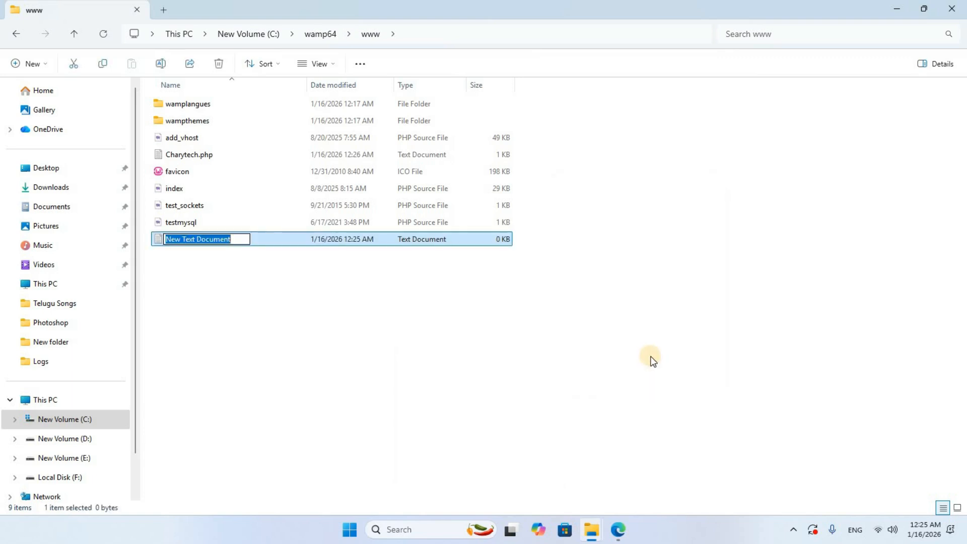
{"action": "key", "text": "BackSpace"}
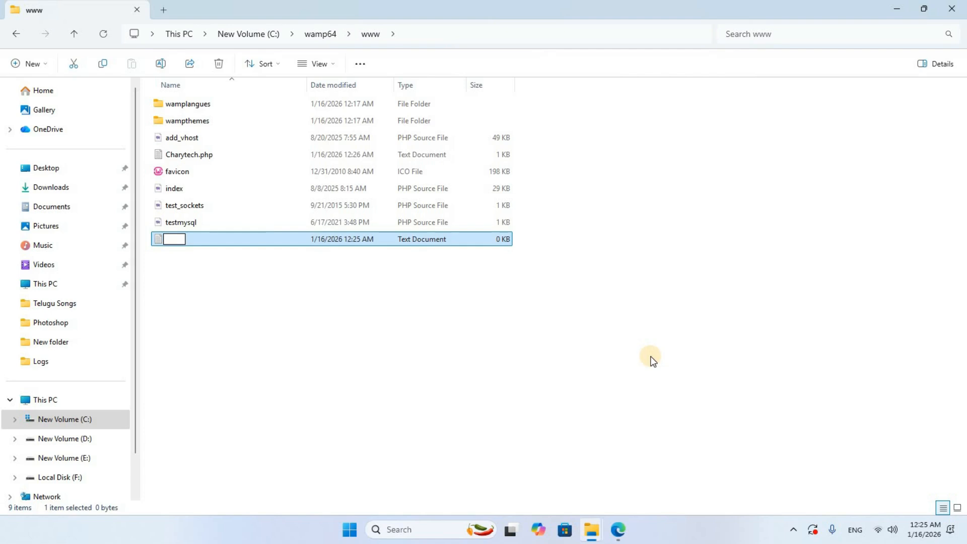
{"action": "type", "text": "Chary.php"}
{"action": "key", "text": "Return"}
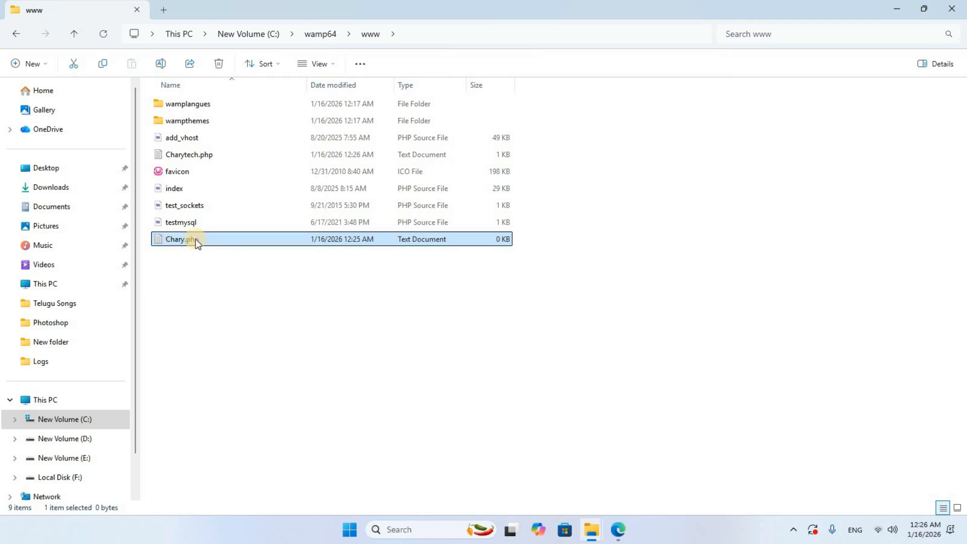
- Open Chary.php in Notepad and write a PHP block on three lines that echoes "Chary Tech info Warangal !"
{"action": "right_click", "coordinate": [195, 239]}
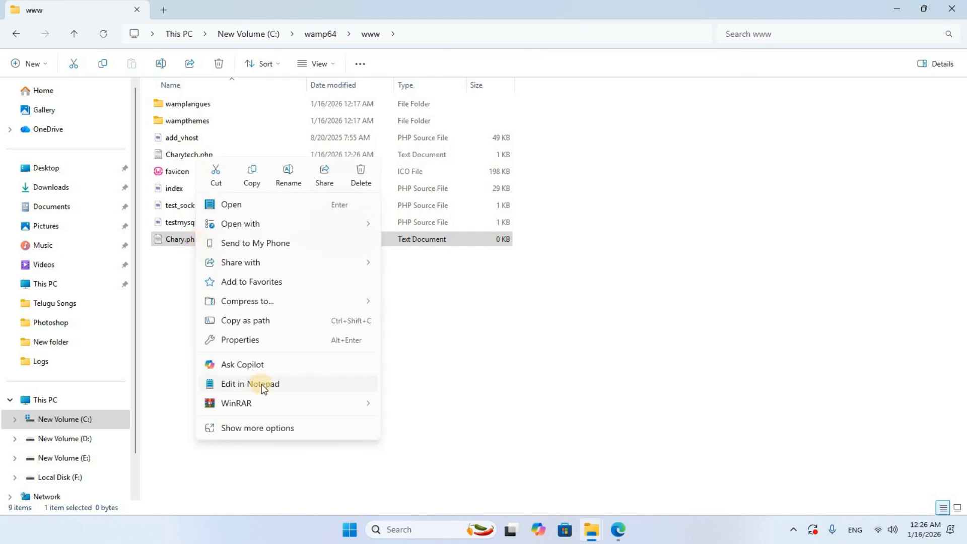
{"action": "left_click", "coordinate": [311, 383]}
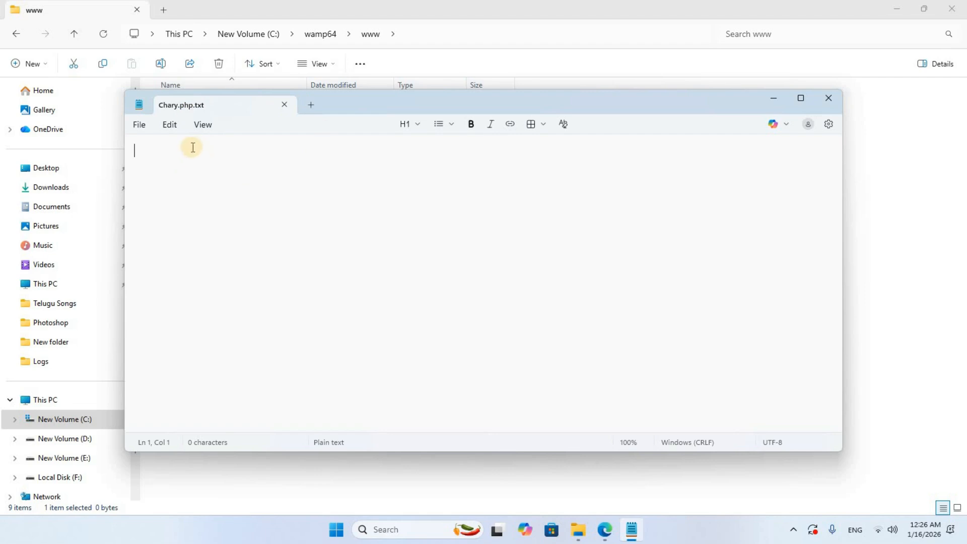
{"action": "type", "text": "<?php echo \"Chary Tech info Warangal !\"; ?>"}
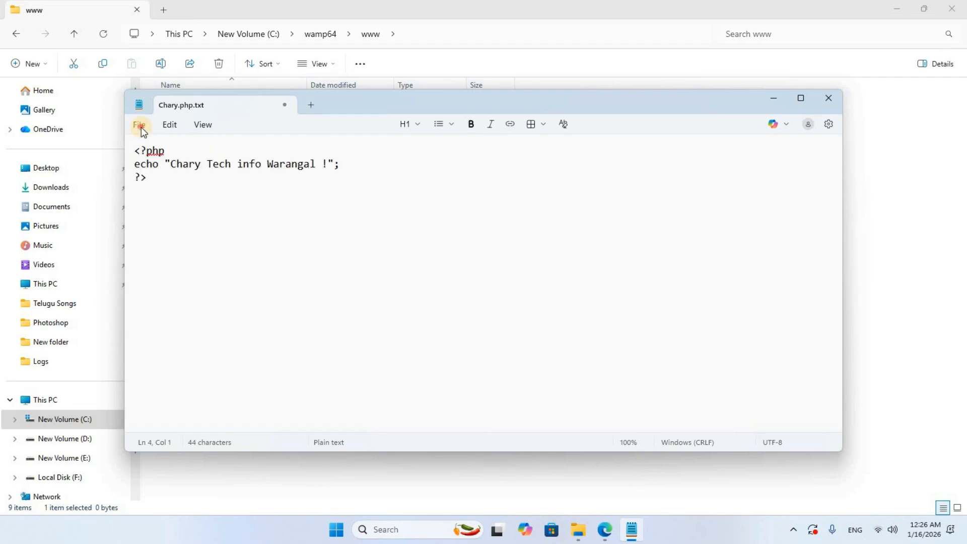
- Save the PHP code in the Chary.php file in Notepad
{"action": "left_click", "coordinate": [139, 124]}
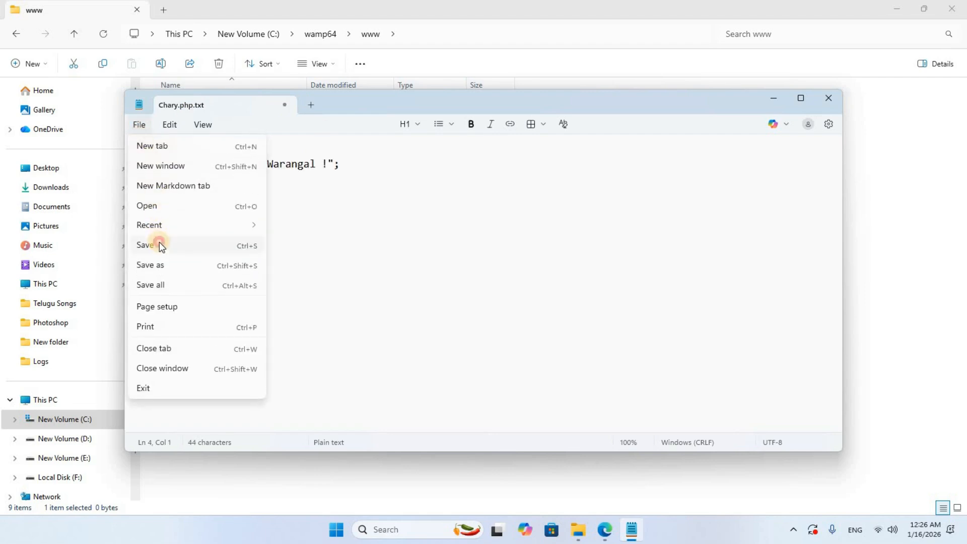
{"action": "left_click", "coordinate": [159, 245]}
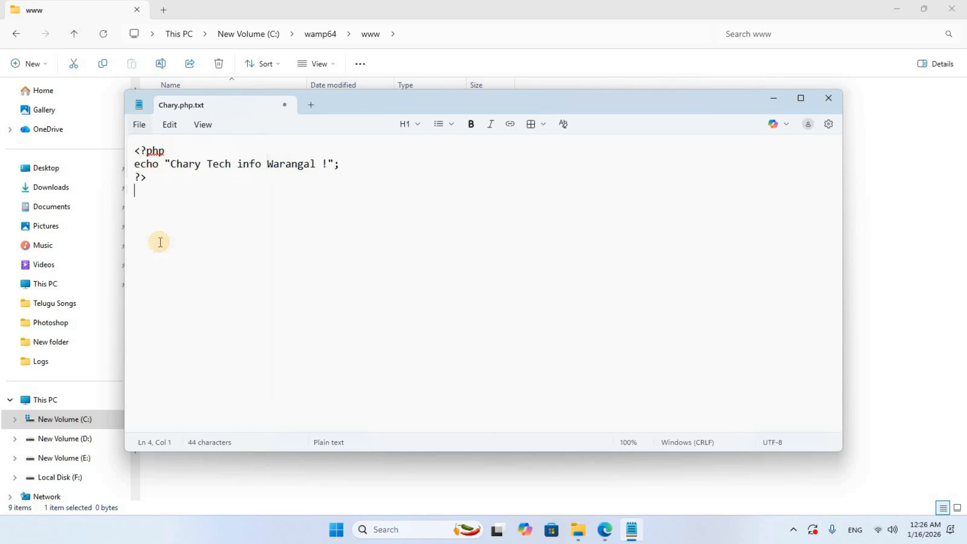
- Switch to Microsoft Edge and load localhost/Chary.php in the open Google tab to test the PHP file
{"action": "left_click", "coordinate": [605, 530]}
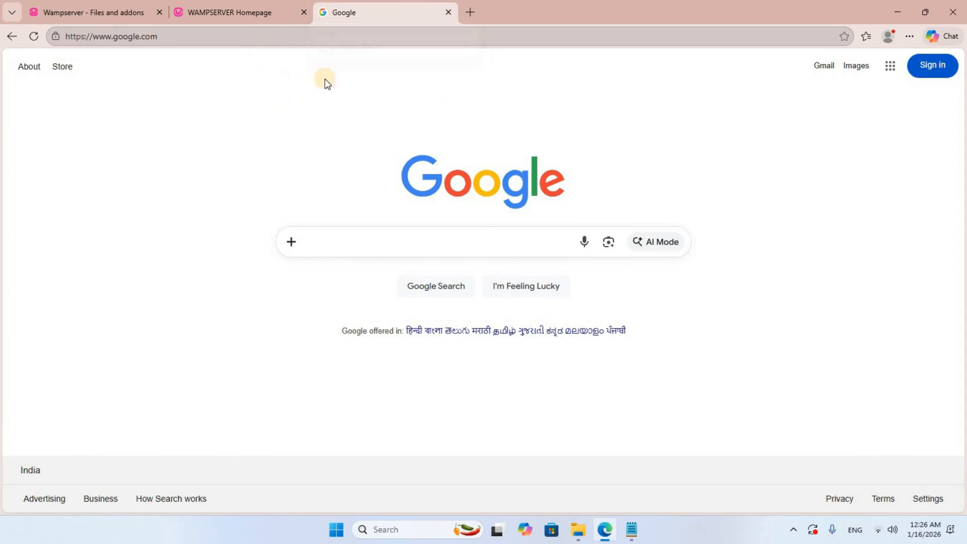
{"action": "left_click", "coordinate": [220, 37]}
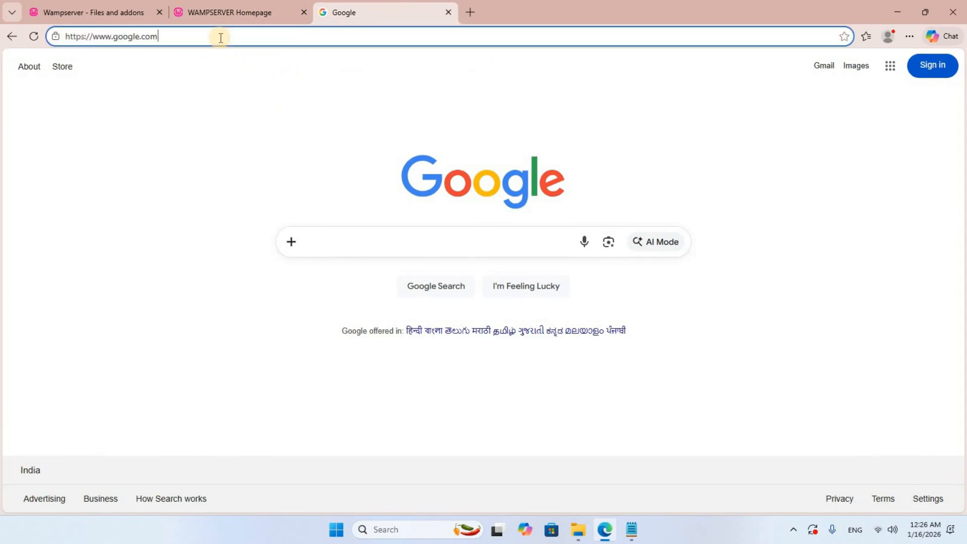
{"action": "key", "text": "BackSpace"}
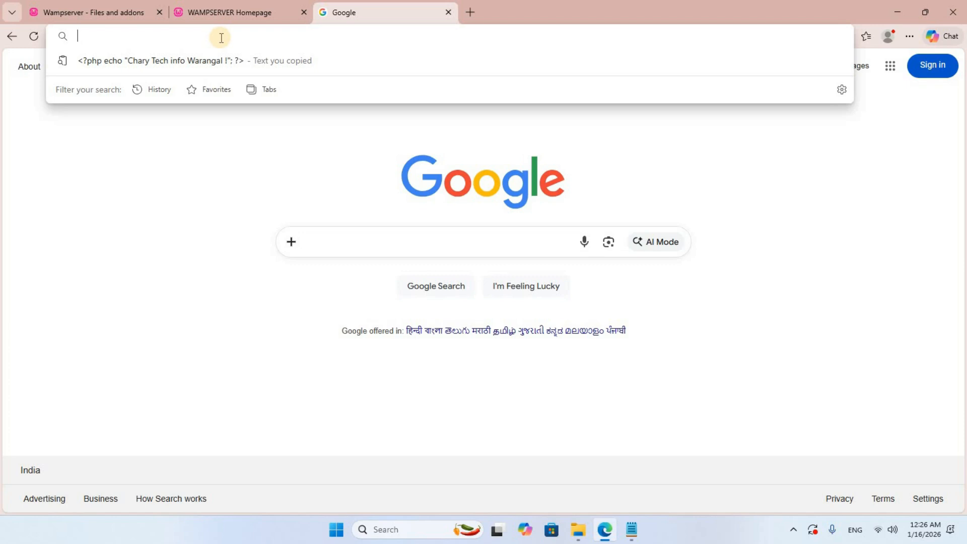
{"action": "type", "text": "localhost/"}
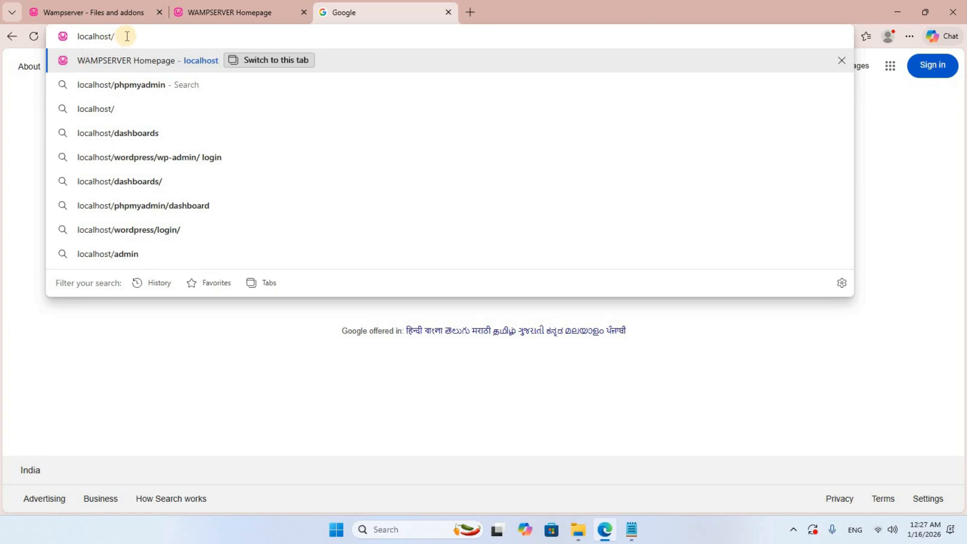
{"action": "type", "text": "Chary.php"}
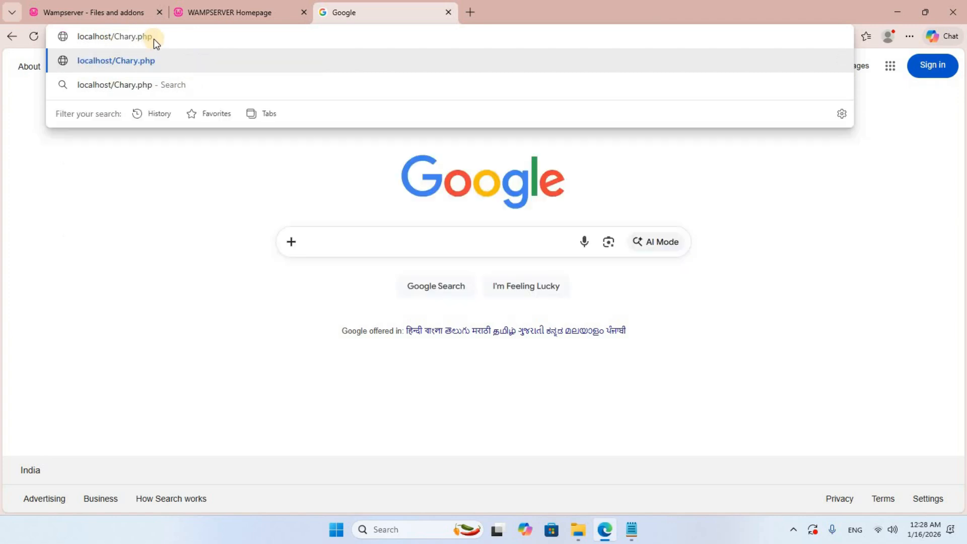
{"action": "key", "text": "Return"}
{"action": "key", "text": "ctrl+plus"}
{"action": "key", "text": "ctrl+plus"}
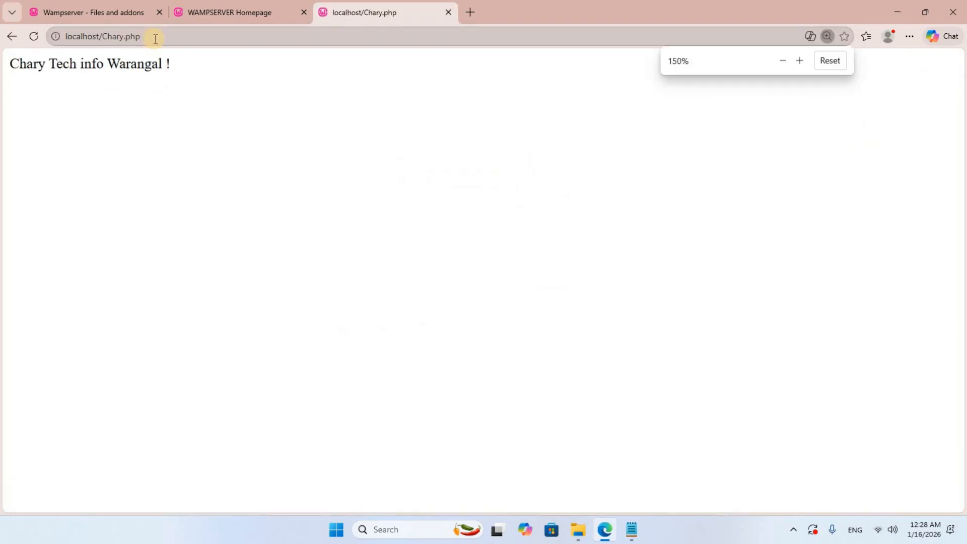